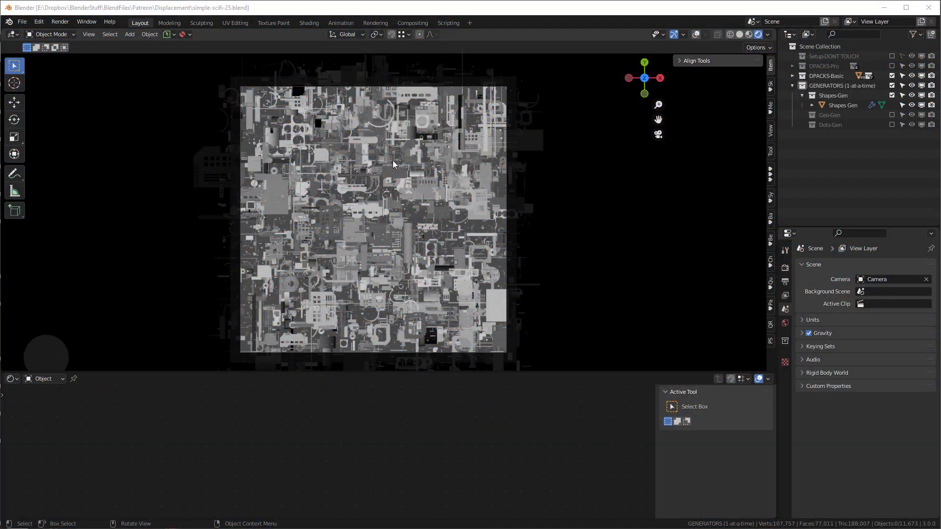
# - Select the Shapes Gen generator and zoom and pan the viewport to inspect its texture square
pyautogui.click(834, 106)
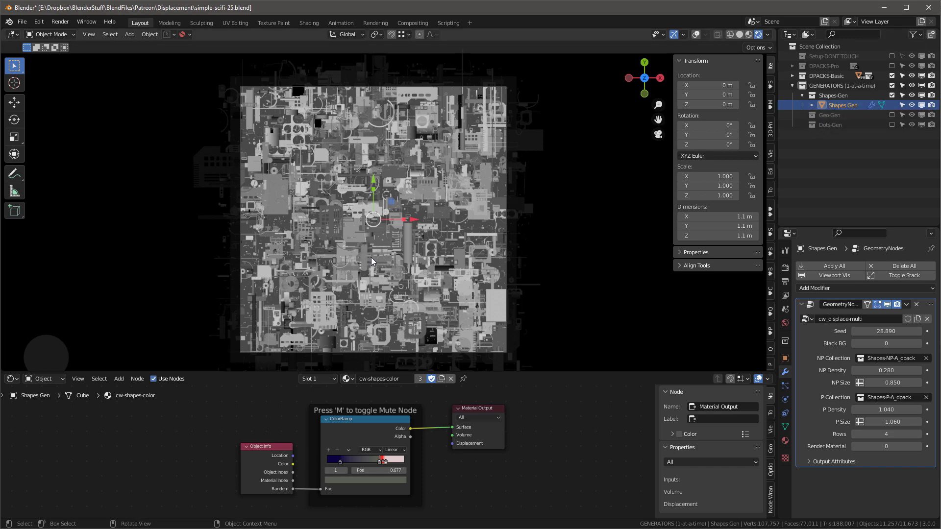
pyautogui.scroll(6, 409, 238)
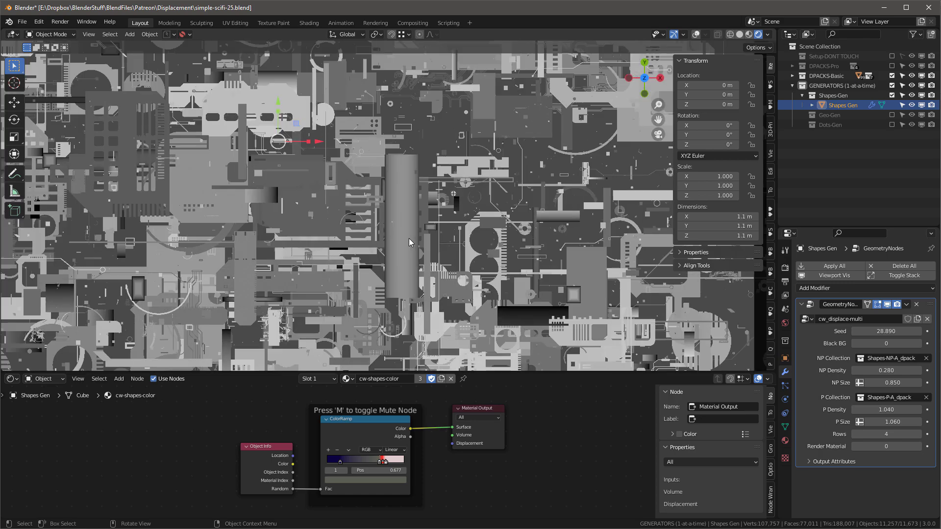
pyautogui.scroll(1, 409, 238)
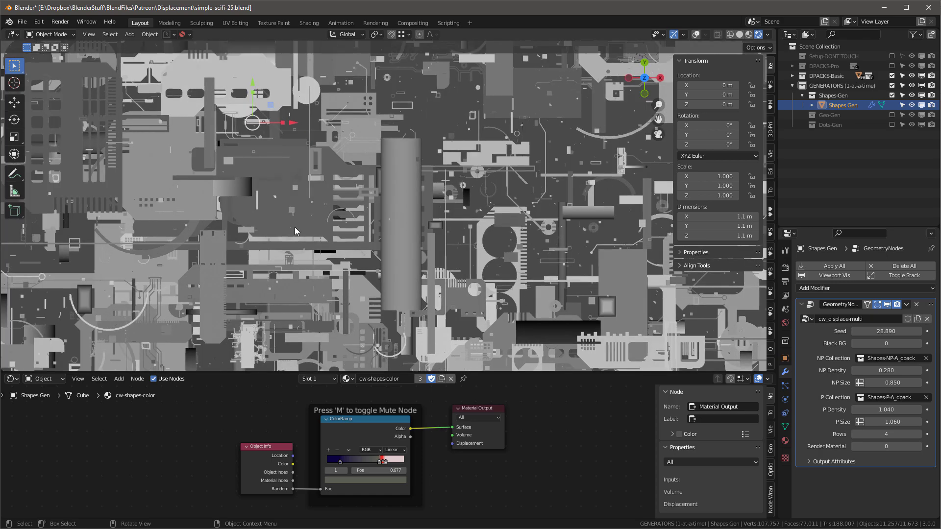
pyautogui.scroll(2, 219, 273)
pyautogui.scroll(2, 500, 282)
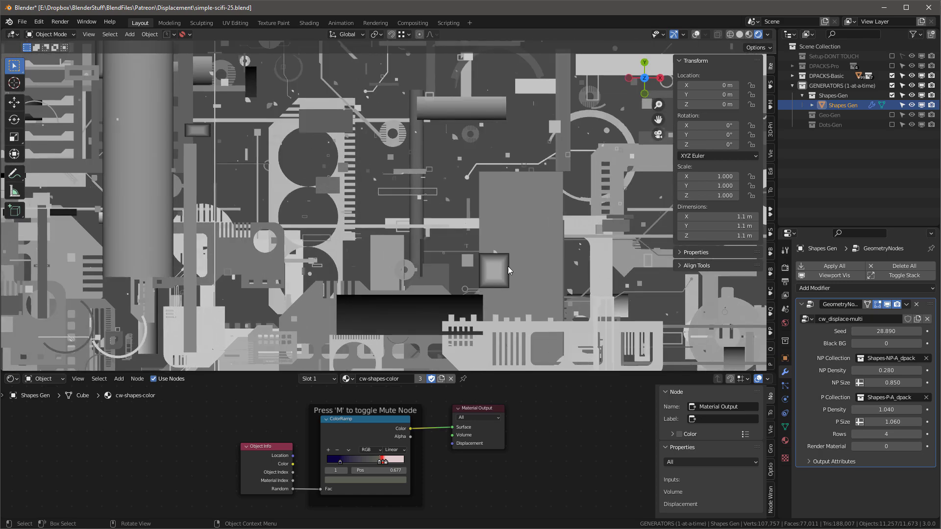
pyautogui.scroll(-6, 505, 279)
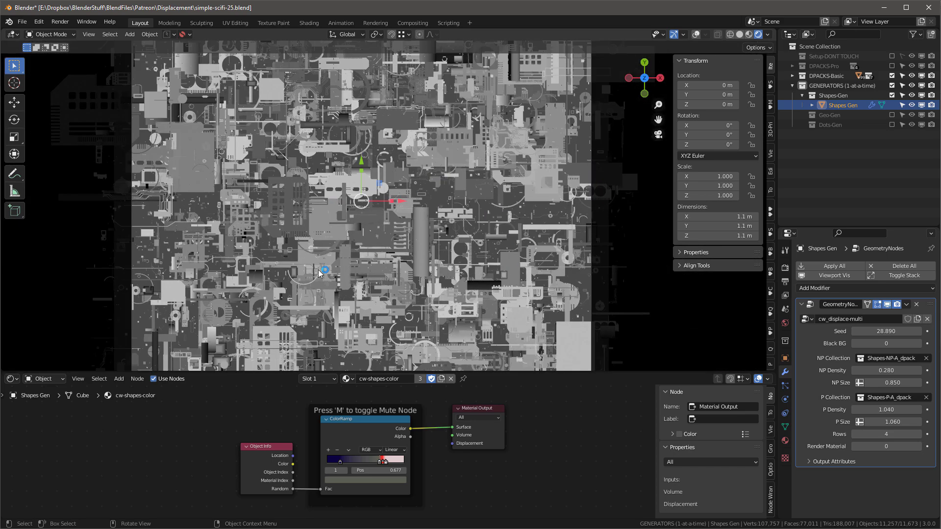
pyautogui.scroll(2, 321, 269)
pyautogui.scroll(3, 321, 268)
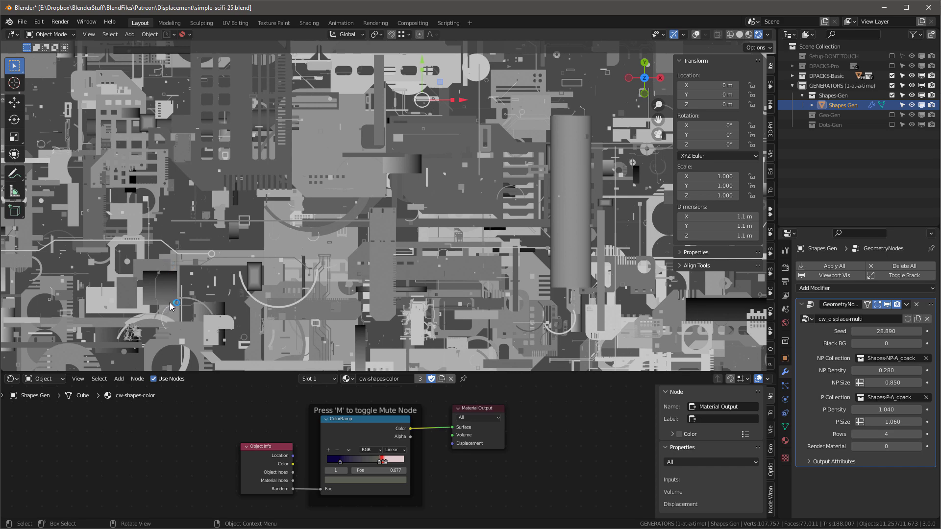
pyautogui.scroll(-6, 474, 226)
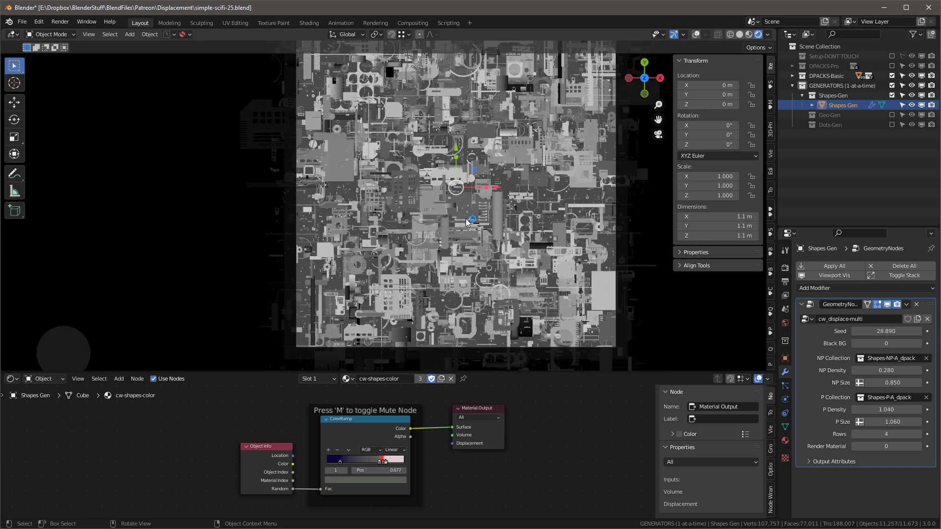
pyautogui.keyDown('shift'); pyautogui.moveTo(531, 145); pyautogui.dragTo(469, 170, button='middle'); pyautogui.keyUp('shift')
pyautogui.scroll(-1, 469, 169)
# - Drag Seed to 33, NP Density 0.51, NP Size 0.66, P Density 0.42, P Size 2.78; toggle Render Material 1 then 0
pyautogui.moveTo(886, 331); pyautogui.dragTo(897, 372)
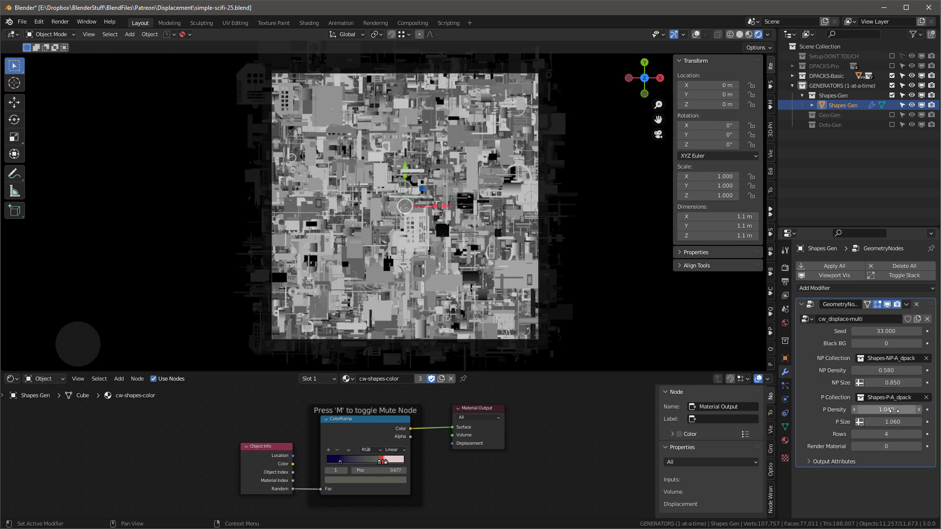
pyautogui.moveTo(894, 410); pyautogui.dragTo(848, 410)
pyautogui.moveTo(897, 382); pyautogui.dragTo(855, 382)
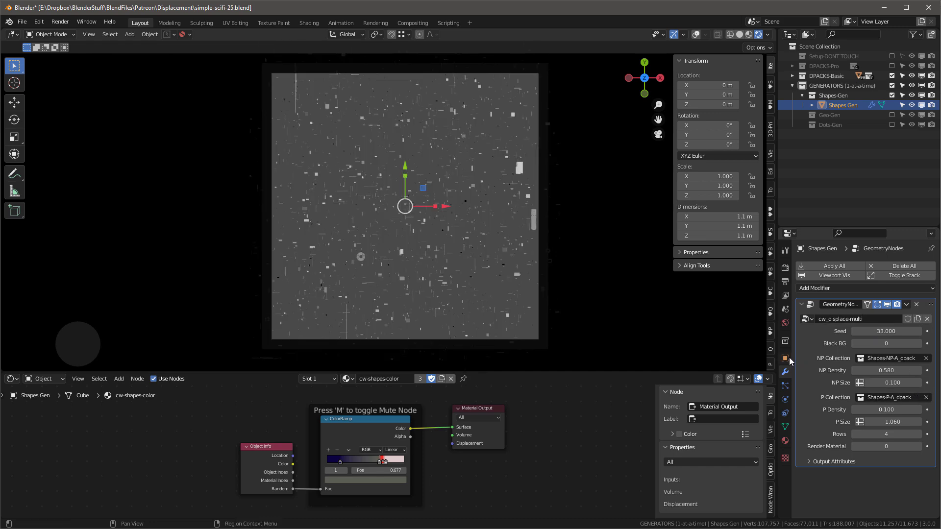
pyautogui.moveTo(881, 384)
pyautogui.mouseDown()
pyautogui.moveTo(915, 384)
pyautogui.moveTo(853, 371)
pyautogui.moveTo(878, 371)
pyautogui.mouseUp()
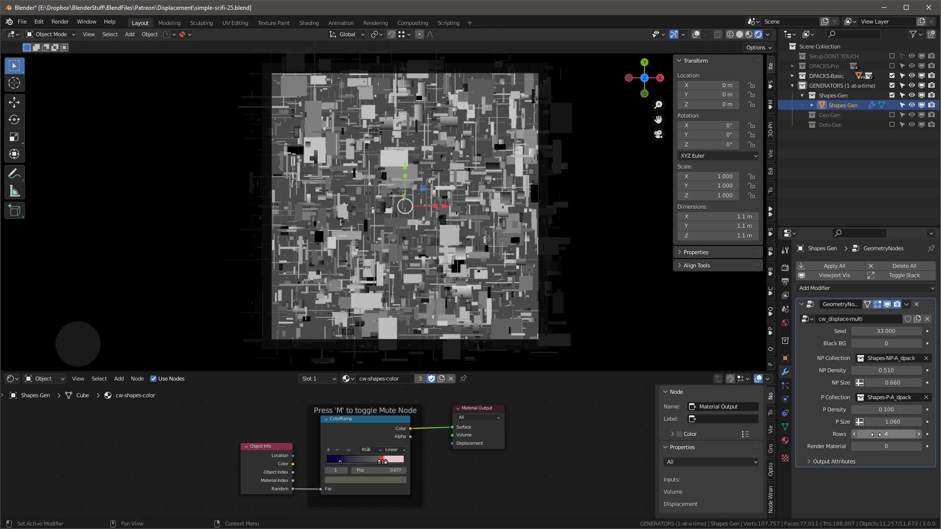
pyautogui.moveTo(896, 420)
pyautogui.mouseDown()
pyautogui.moveTo(930, 420)
pyautogui.moveTo(895, 410)
pyautogui.moveTo(908, 410)
pyautogui.mouseUp()
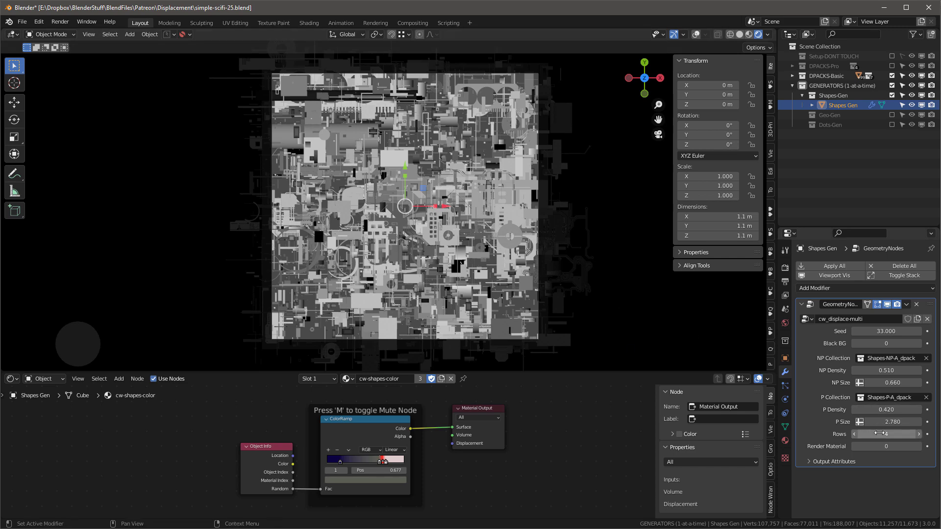
pyautogui.moveTo(876, 447); pyautogui.dragTo(888, 447)
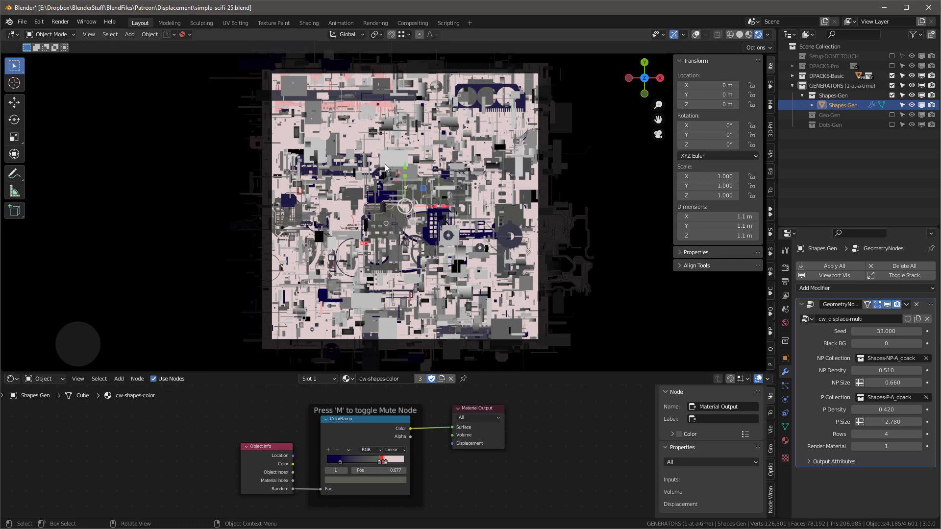
pyautogui.moveTo(901, 443); pyautogui.dragTo(867, 443)
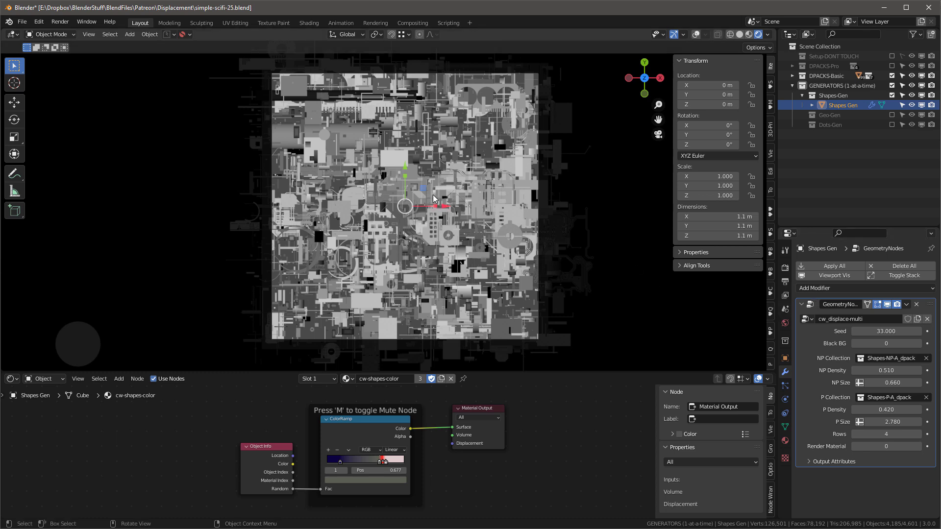
pyautogui.press('F12')
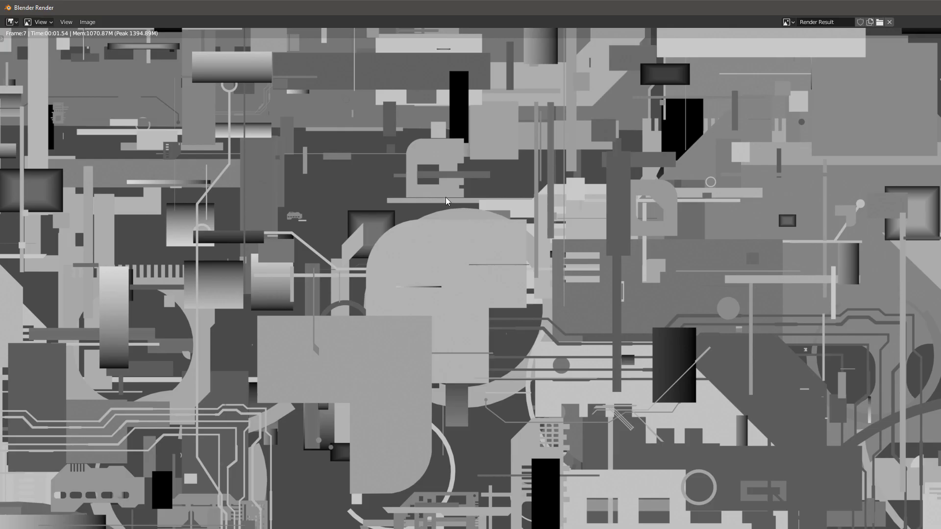
pyautogui.scroll(-5, 525, 254)
pyautogui.moveTo(650, 274); pyautogui.dragTo(488, 254, button='middle')
pyautogui.scroll(1, 488, 254)
pyautogui.scroll(-1, 488, 252)
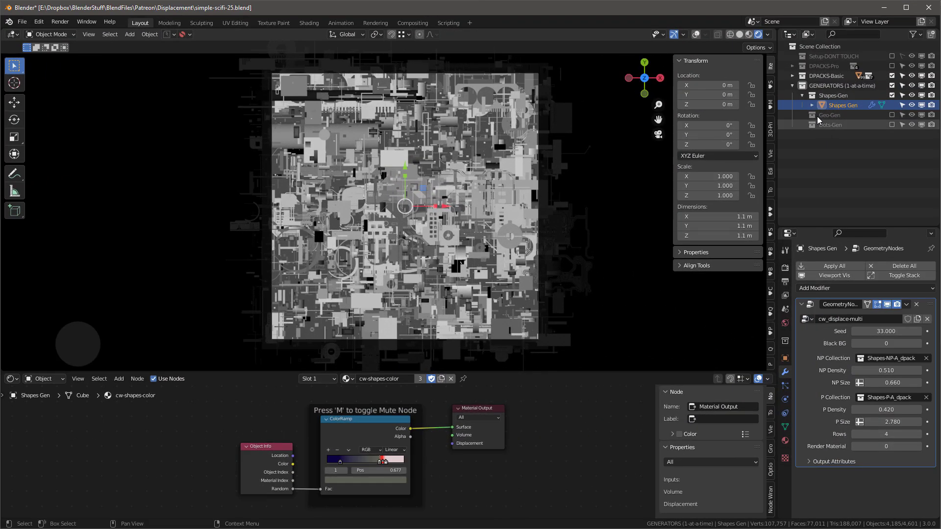
# - Swap Shapes-Gen for Dots-Gen, select Dots, and toggle its Render Material between 0 and 1
pyautogui.keyDown('ctrl'); pyautogui.click(893, 124); pyautogui.keyUp('ctrl')
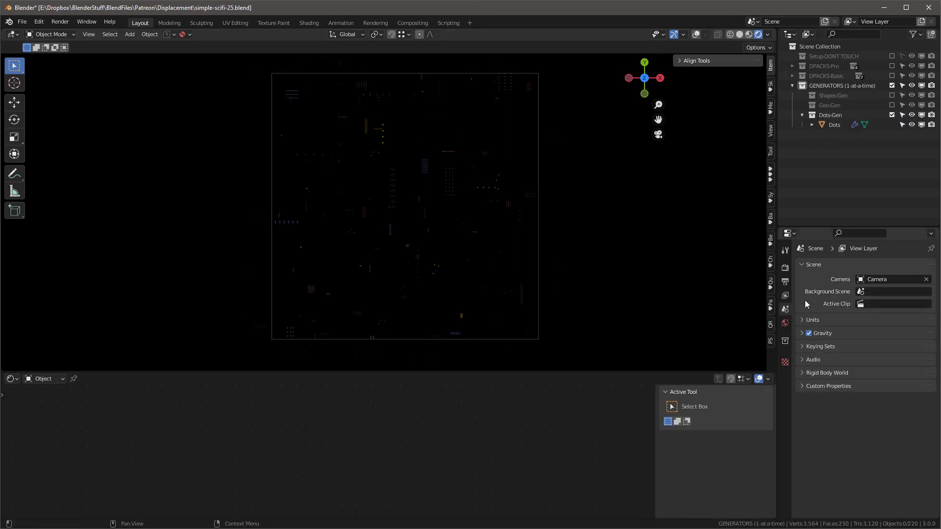
pyautogui.click(836, 126)
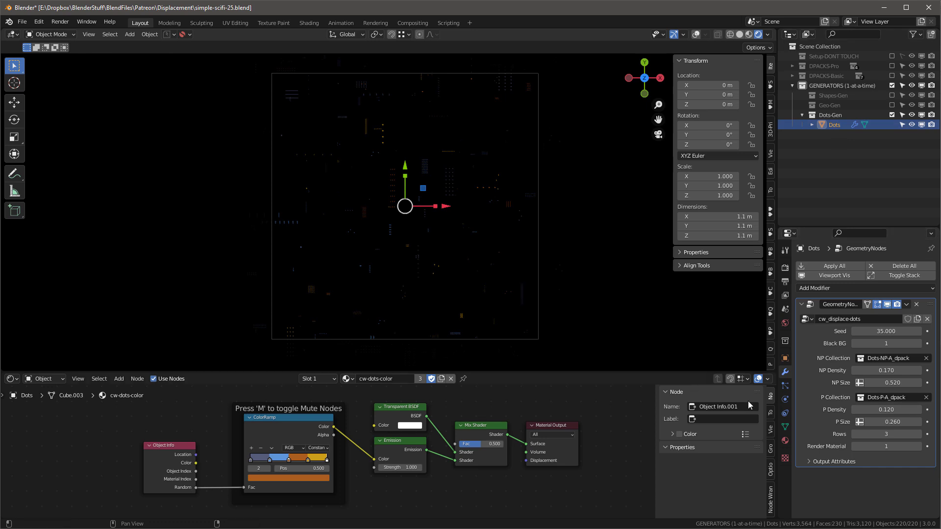
pyautogui.moveTo(877, 446); pyautogui.dragTo(859, 447)
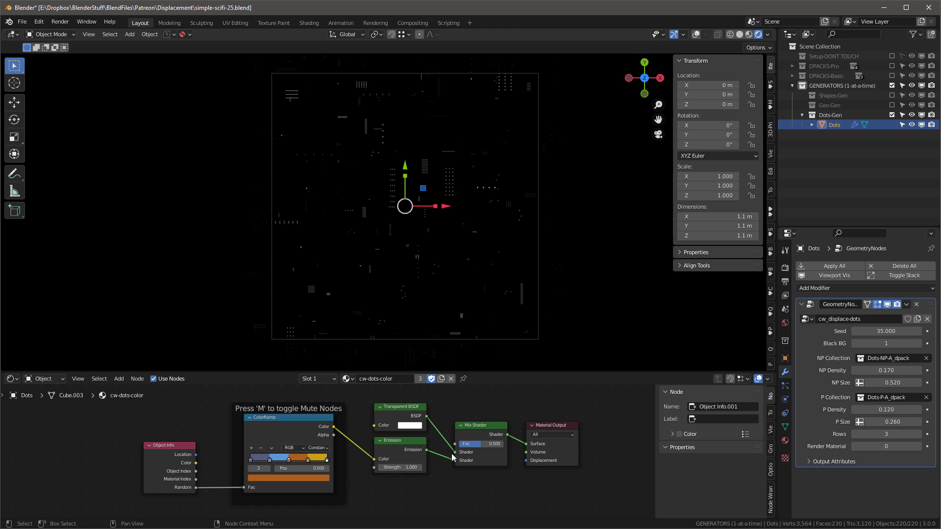
pyautogui.moveTo(865, 447)
pyautogui.mouseDown()
pyautogui.moveTo(881, 447)
pyautogui.moveTo(866, 447)
pyautogui.mouseUp()
# - Replace Dots Gen with the Geo Gen collection, select it, and orbit to a low side view
pyautogui.click(893, 115)
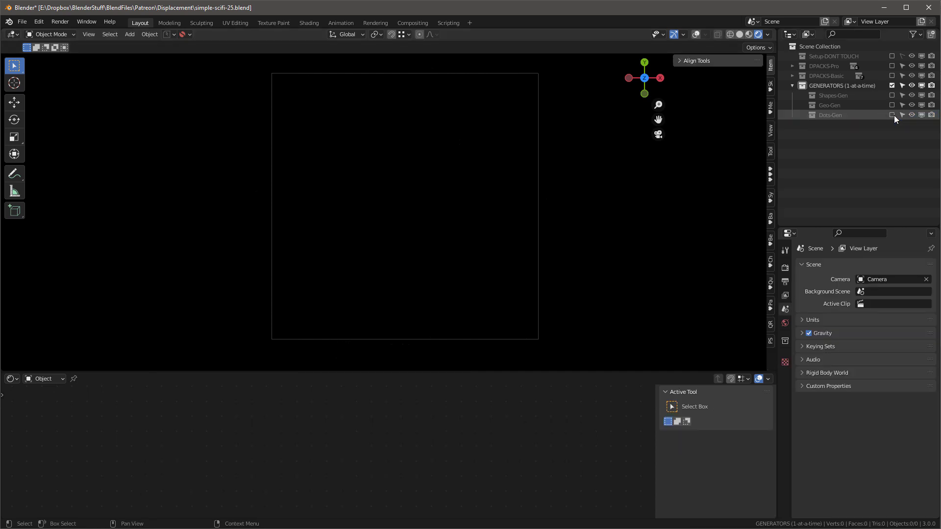
pyautogui.click(893, 105)
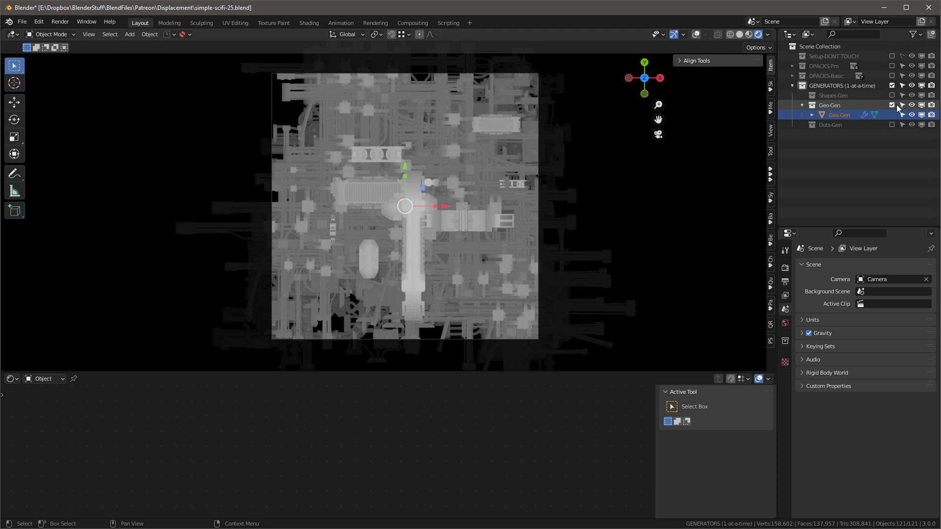
pyautogui.click(839, 115)
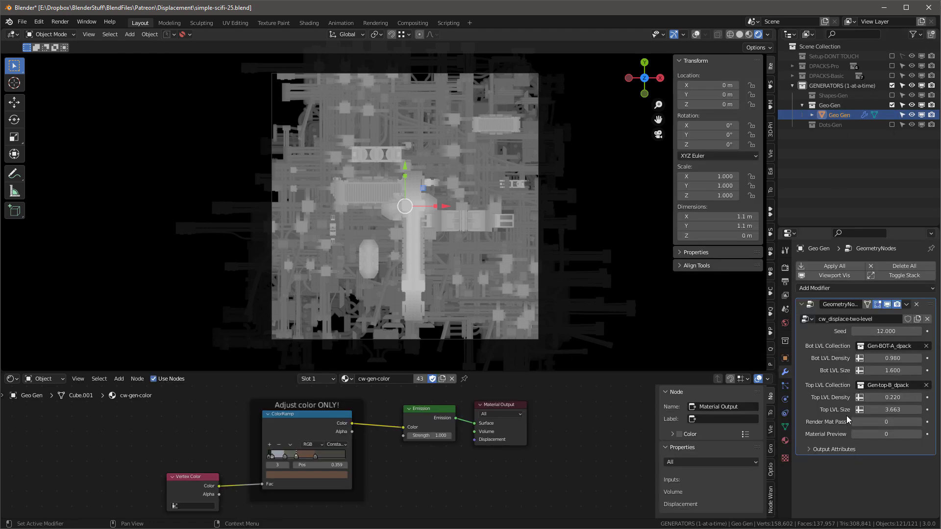
pyautogui.moveTo(646, 322); pyautogui.dragTo(568, 262, button='middle')
pyautogui.scroll(8, 359, 177)
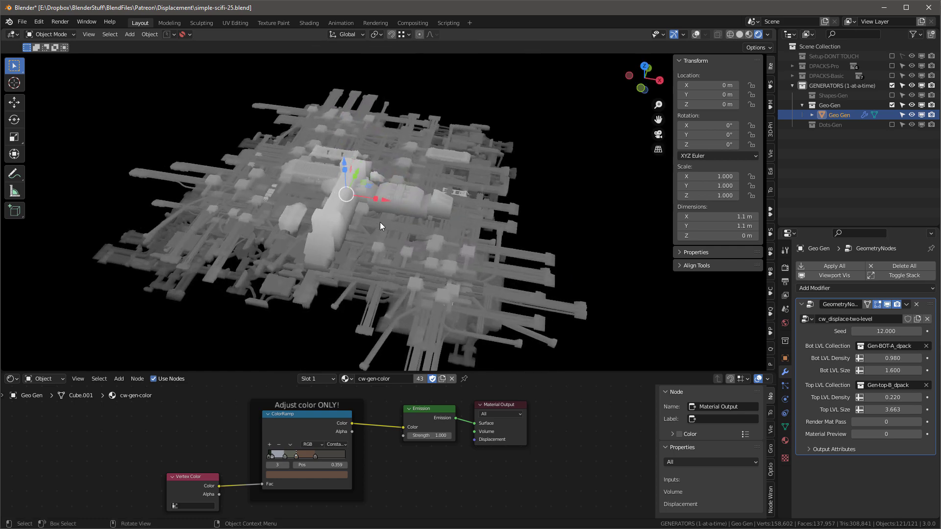
pyautogui.scroll(-5, 410, 216)
pyautogui.scroll(6, 410, 215)
pyautogui.moveTo(486, 273); pyautogui.dragTo(480, 301, button='middle')
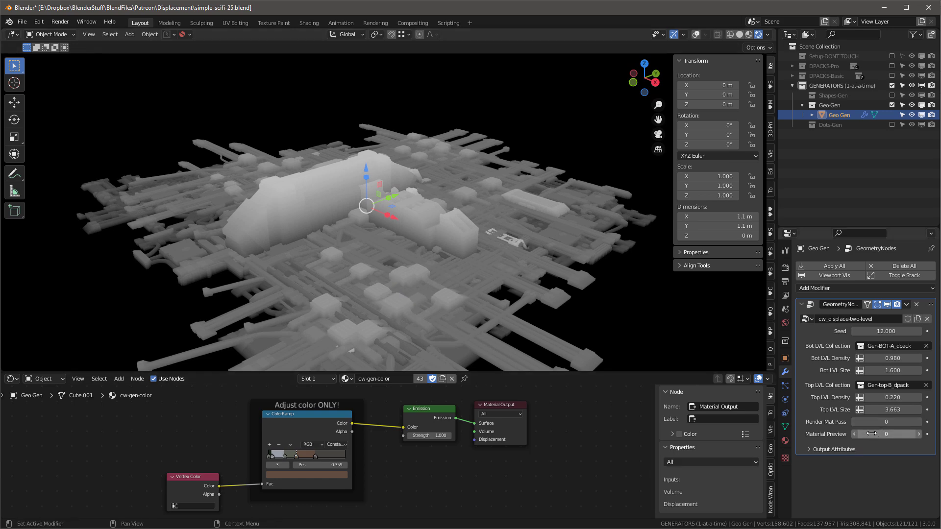
# - Turn the colour material preview on and back off, then drag Seed just above 12
pyautogui.moveTo(871, 434); pyautogui.dragTo(879, 434)
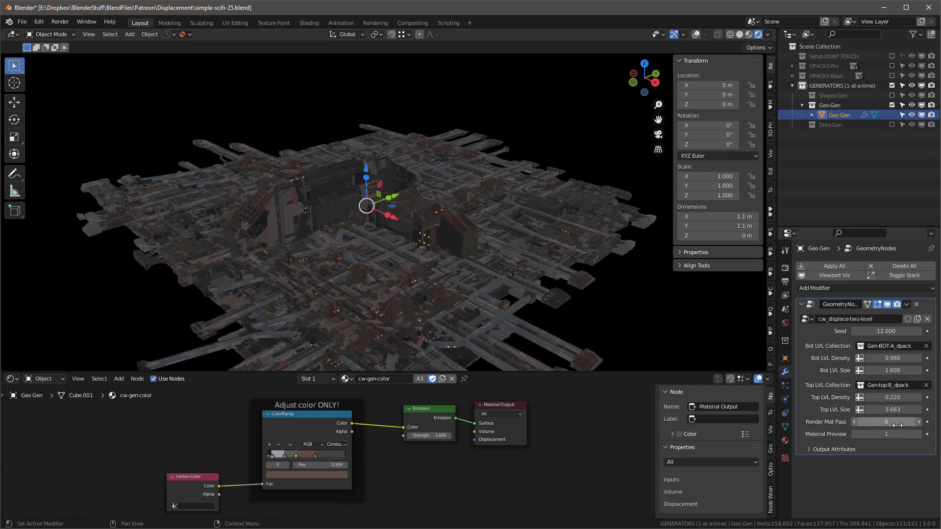
pyautogui.moveTo(433, 262); pyautogui.dragTo(431, 235, button='middle')
pyautogui.moveTo(890, 437); pyautogui.dragTo(875, 437)
pyautogui.moveTo(472, 251); pyautogui.dragTo(412, 233, button='middle')
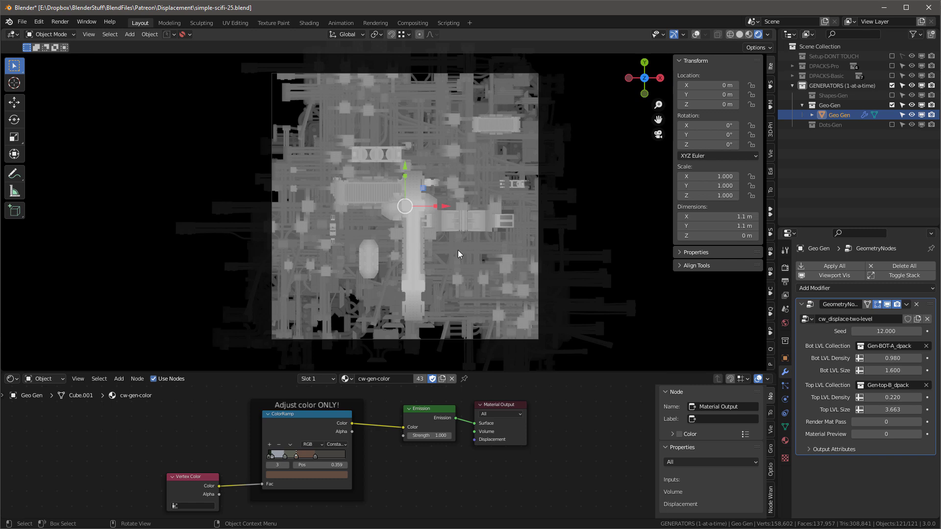
pyautogui.moveTo(879, 332); pyautogui.dragTo(909, 331)
# - Set Geo Gen's Seed back to 12 and save simple-scifi-25.blend
pyautogui.click(853, 330)
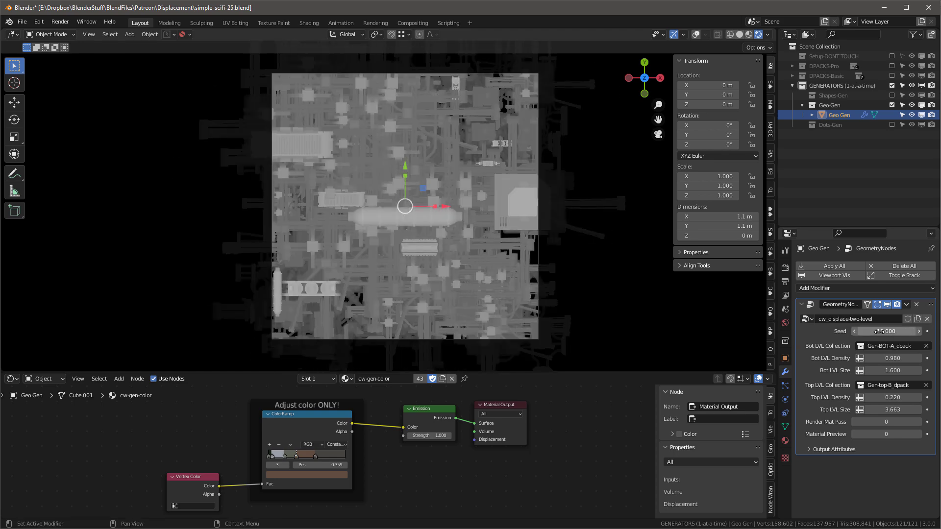
pyautogui.write('12')
pyautogui.press('Return')
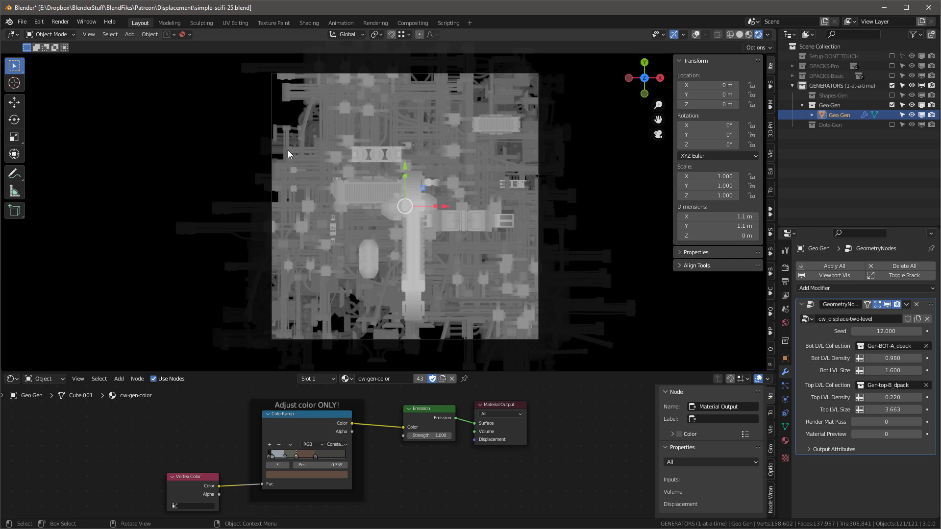
pyautogui.click(22, 22)
pyautogui.click(47, 86)
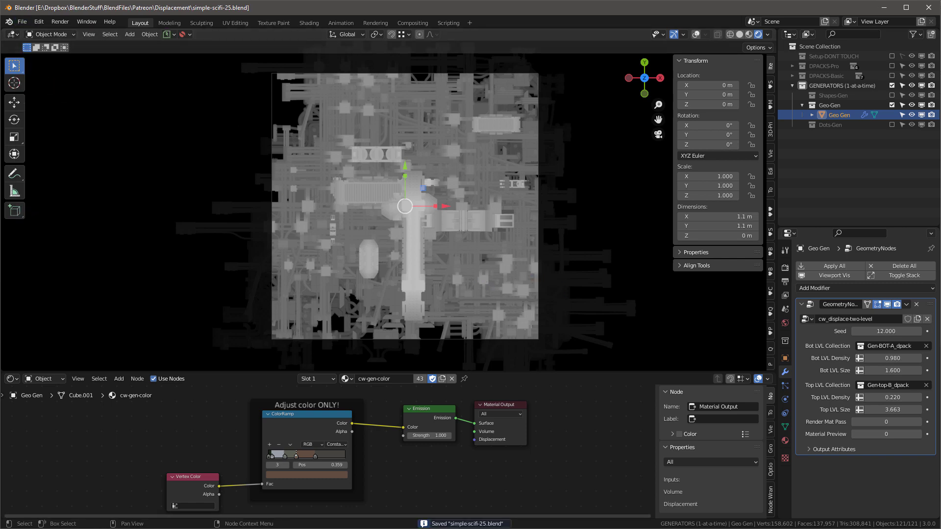
# - Start a new General scene from the File menu
pyautogui.click(22, 22)
pyautogui.moveTo(35, 32)
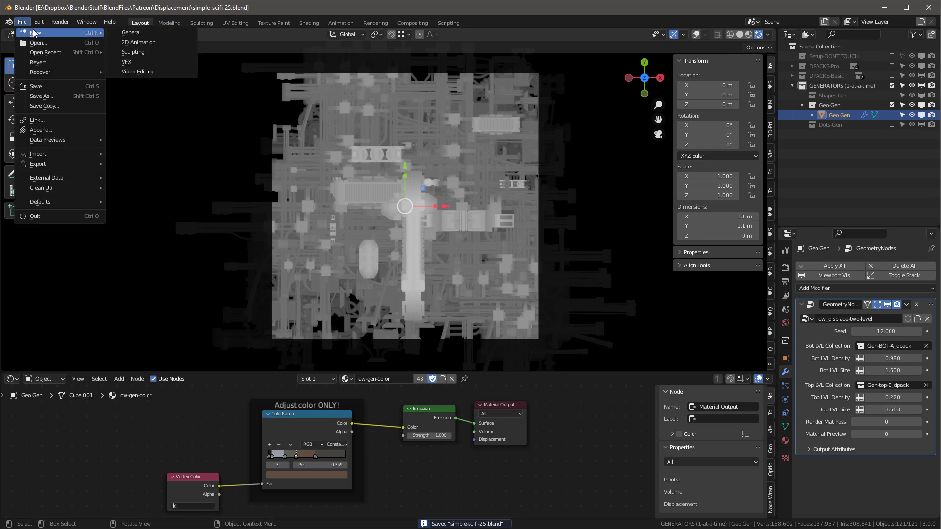
pyautogui.click(132, 32)
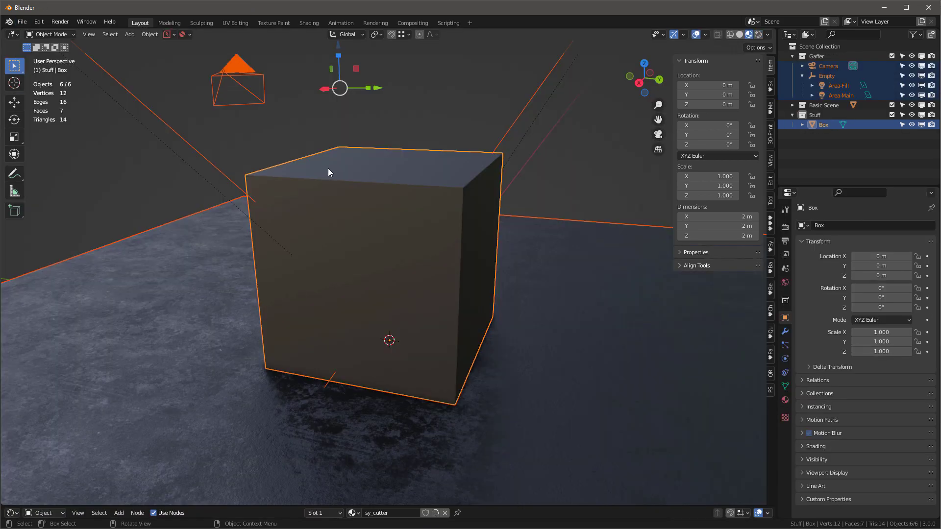
# - Delete the starter objects and append the Geo-Gen collection from simple-scifi-25.blend
pyautogui.press('x')
pyautogui.click(330, 167)
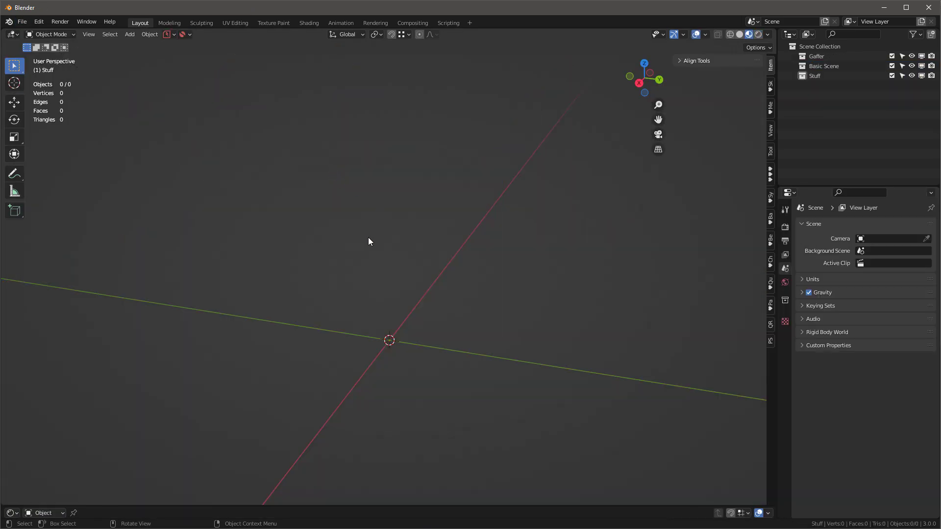
pyautogui.click(22, 23)
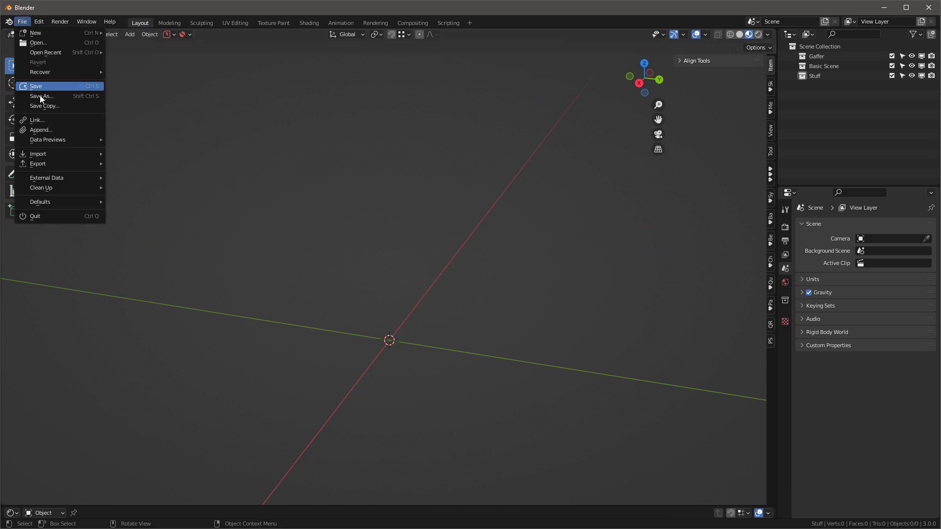
pyautogui.click(51, 129)
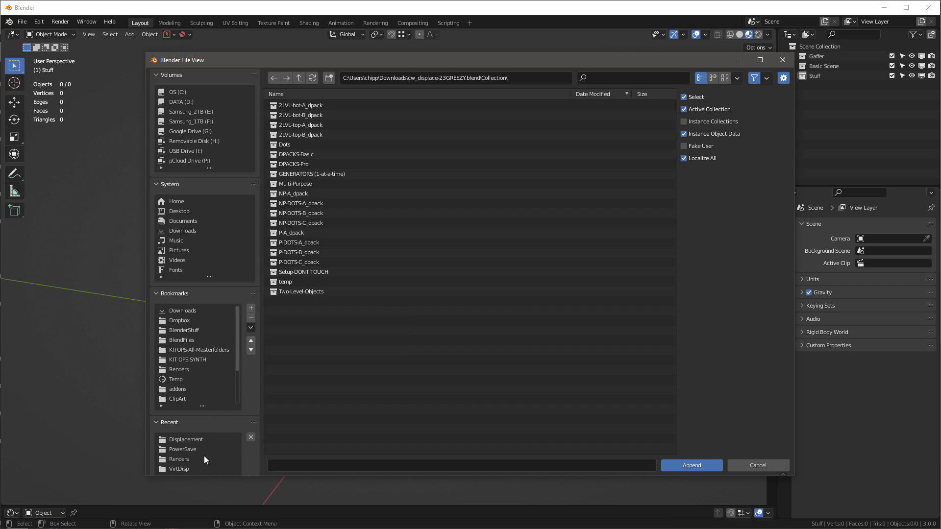
pyautogui.click(185, 443)
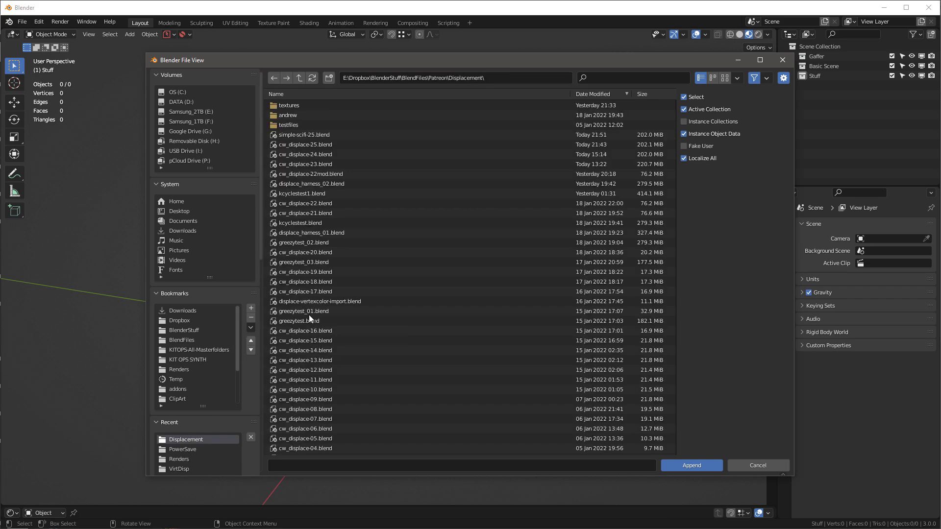
pyautogui.doubleClick(298, 134)
pyautogui.doubleClick(280, 135)
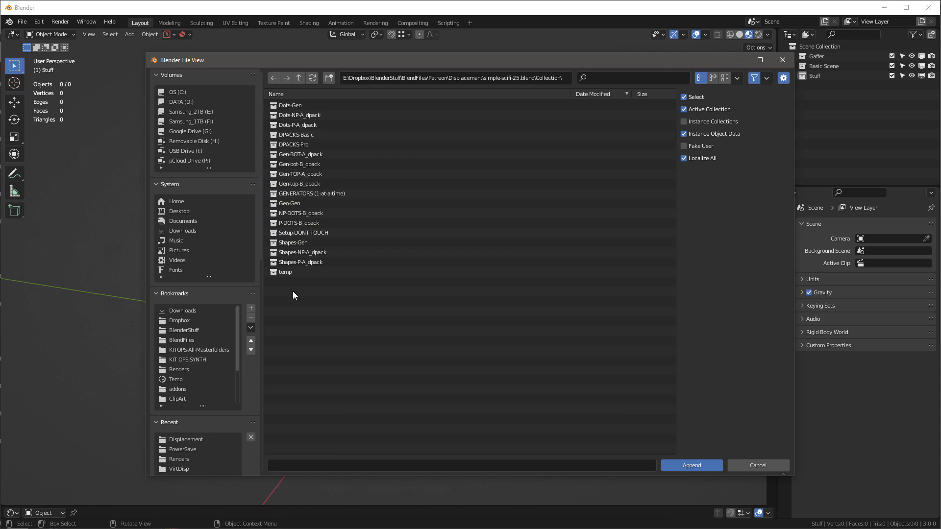
pyautogui.doubleClick(290, 203)
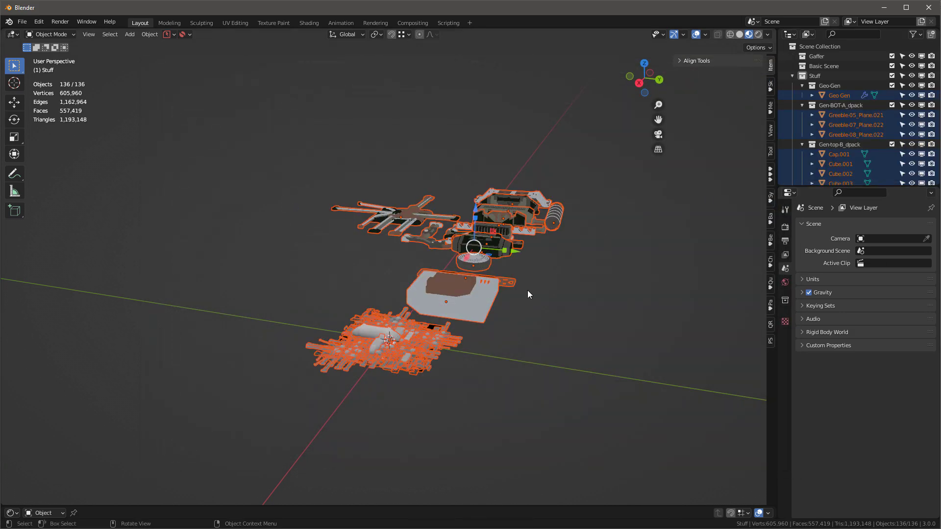
pyautogui.moveTo(508, 317); pyautogui.dragTo(588, 294, button='middle')
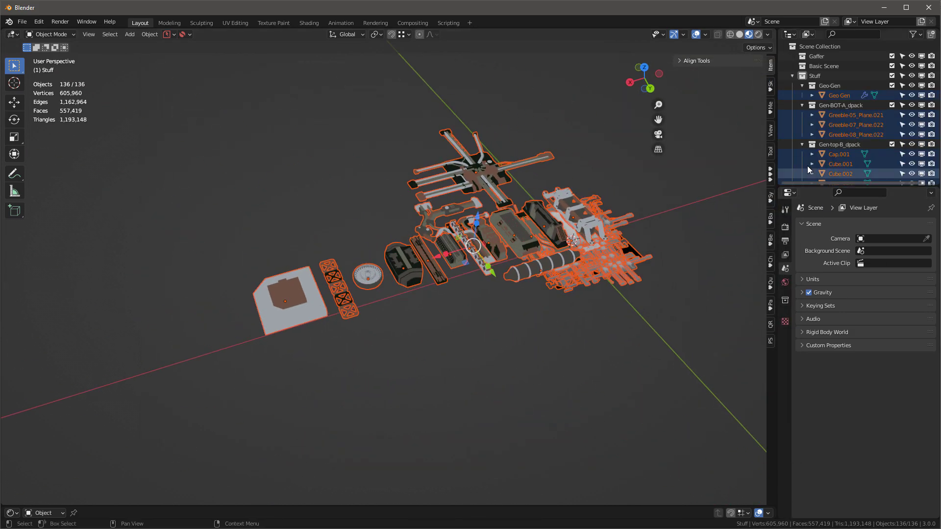
# - Exclude the Gen-BOT-A_dpack and Gen-top-B_dpack collections and orbit to a side view
pyautogui.click(892, 105)
pyautogui.click(892, 115)
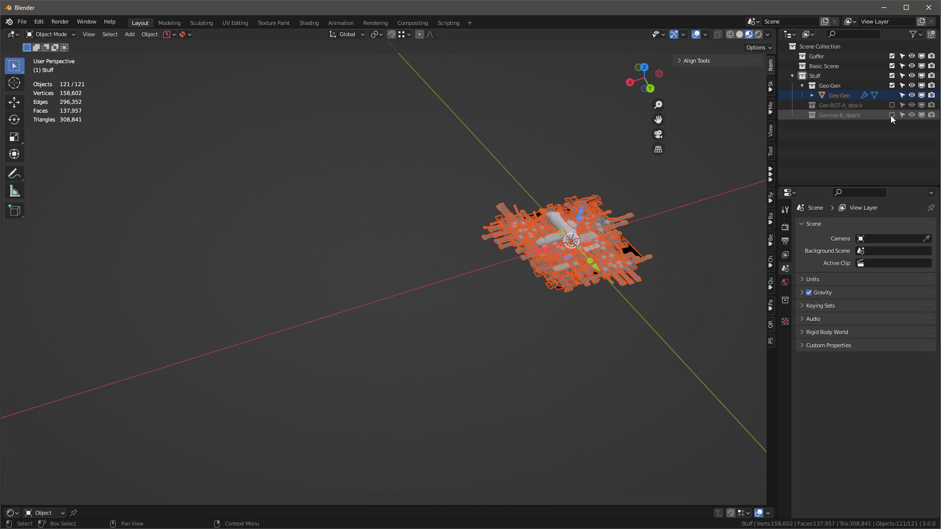
pyautogui.moveTo(626, 249); pyautogui.dragTo(515, 521, button='middle')
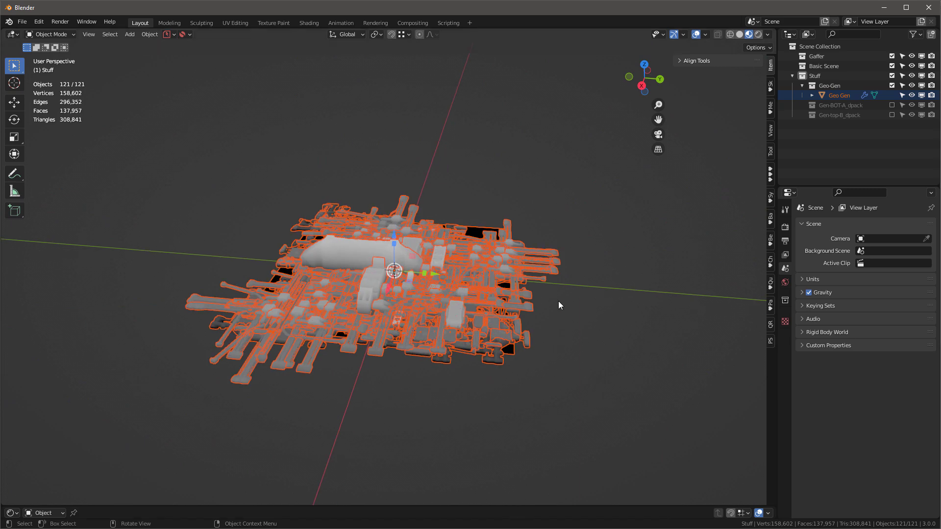
# - Select Geo Gen, set Material Preview to 1, and turn off viewport overlays
pyautogui.click(837, 96)
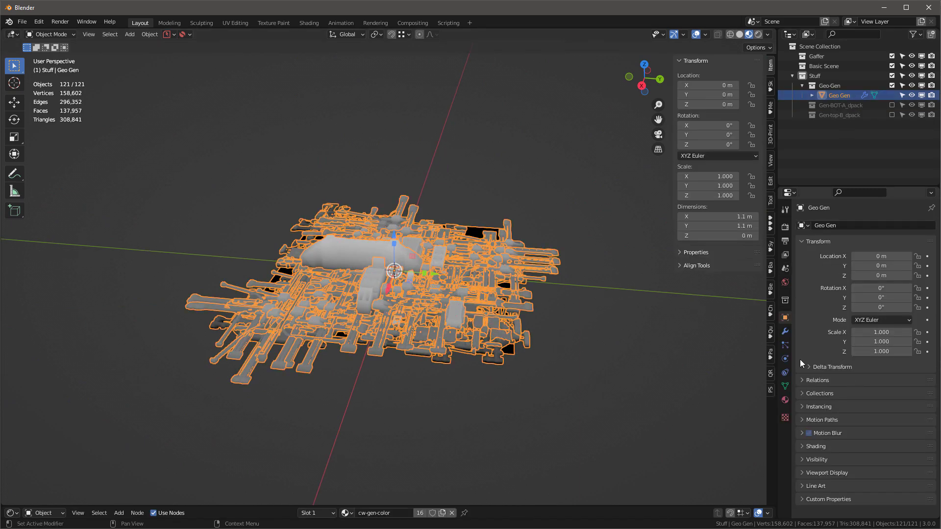
pyautogui.click(785, 332)
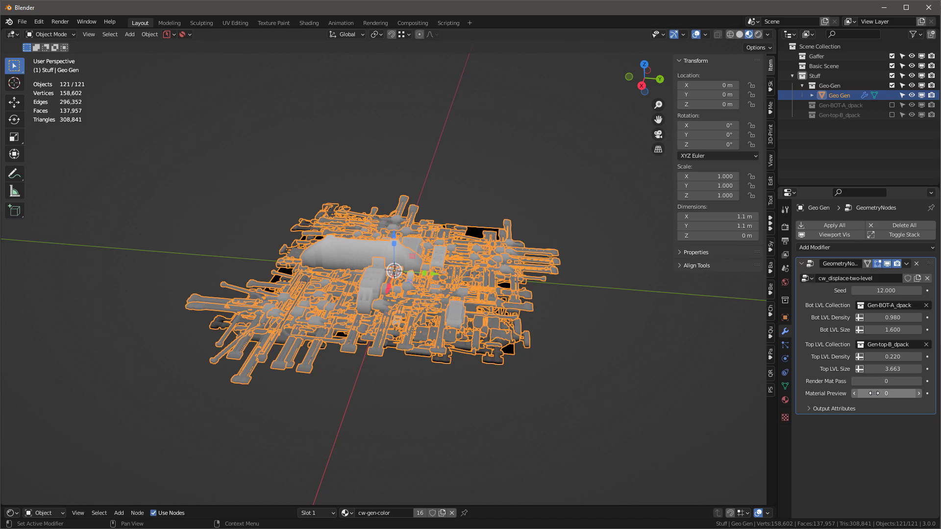
pyautogui.moveTo(874, 394); pyautogui.dragTo(882, 394)
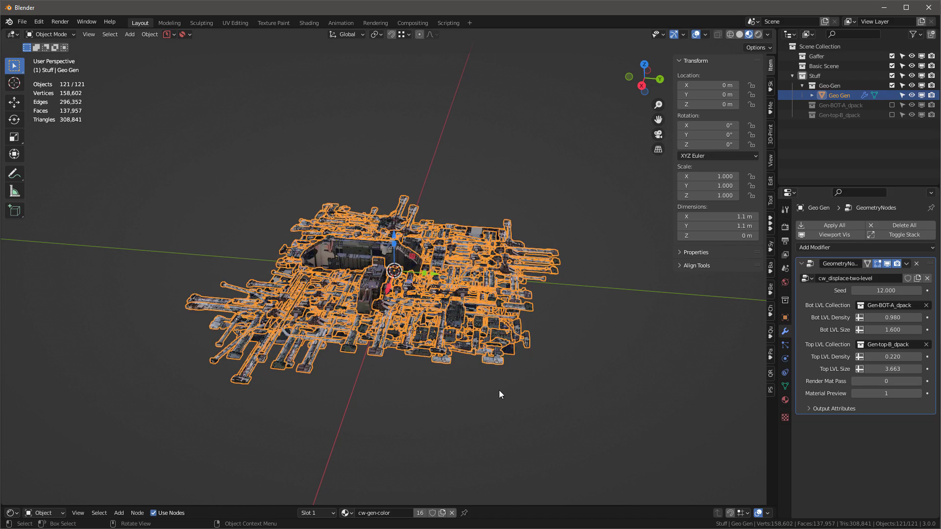
pyautogui.click(695, 34)
pyautogui.moveTo(423, 439); pyautogui.dragTo(531, 491, button='middle')
pyautogui.moveTo(532, 508); pyautogui.dragTo(392, 372)
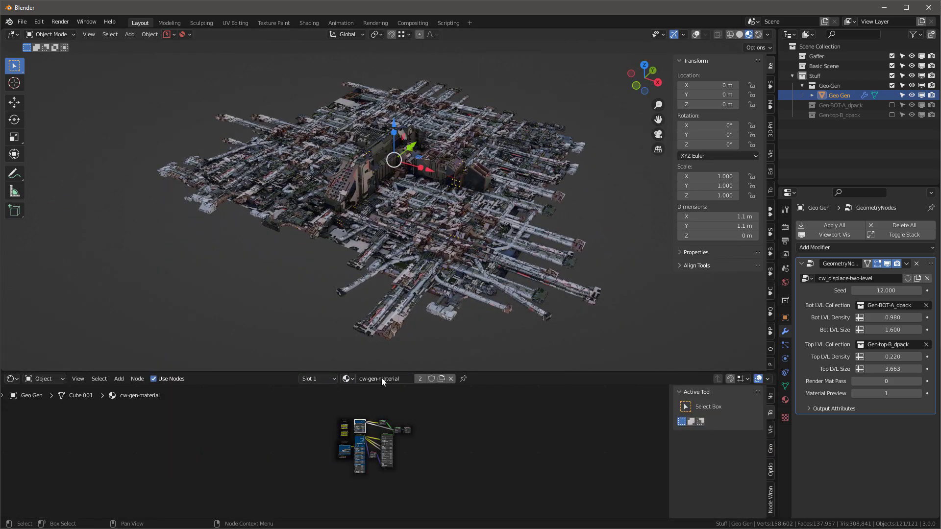
# - Enlarge the Shader Editor and zoom into the cw-gen-material main nodes
pyautogui.scroll(12, 505, 338)
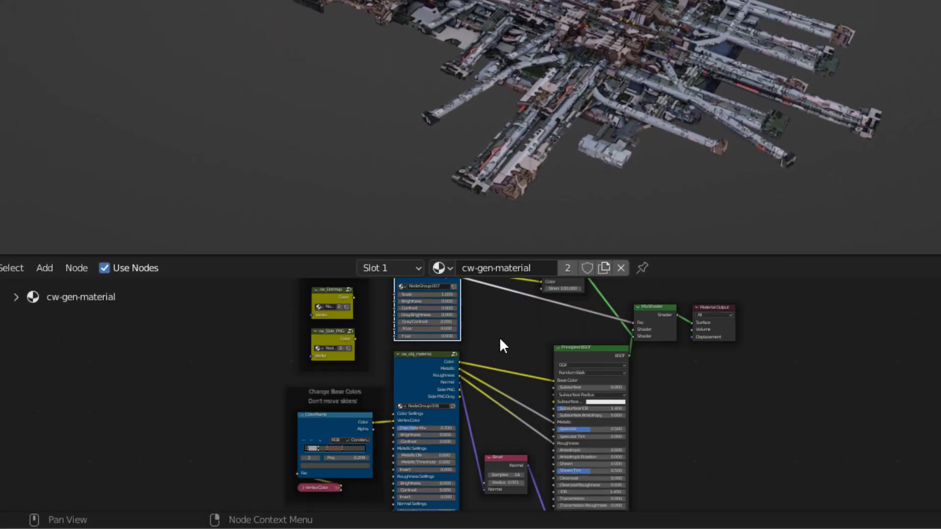
pyautogui.moveTo(515, 253); pyautogui.dragTo(520, 0)
pyautogui.moveTo(529, 175); pyautogui.dragTo(596, 241, button='middle')
pyautogui.scroll(3, 537, 148)
pyautogui.scroll(4, 324, 216)
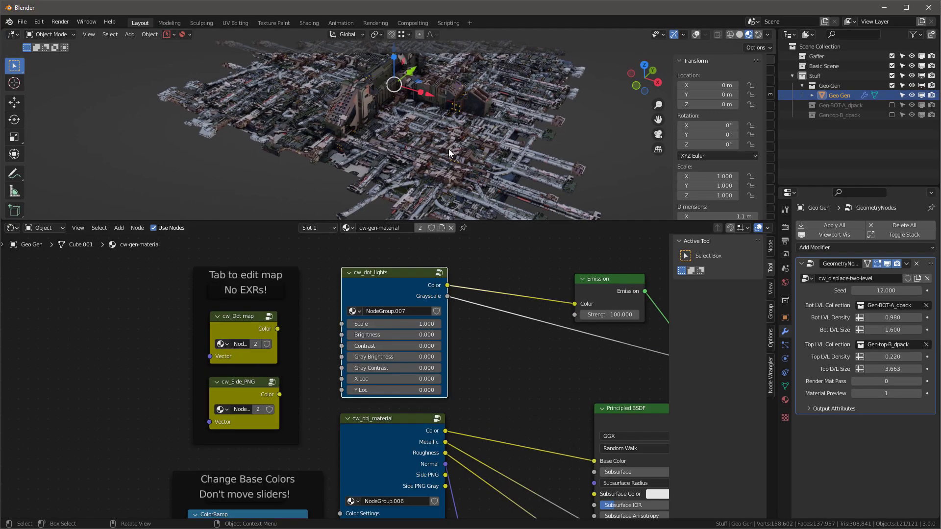
# - Orbit close around the city's buildings, then select the cw_Dot map node
pyautogui.moveTo(480, 120); pyautogui.dragTo(449, 92, button='middle')
pyautogui.scroll(5, 449, 93)
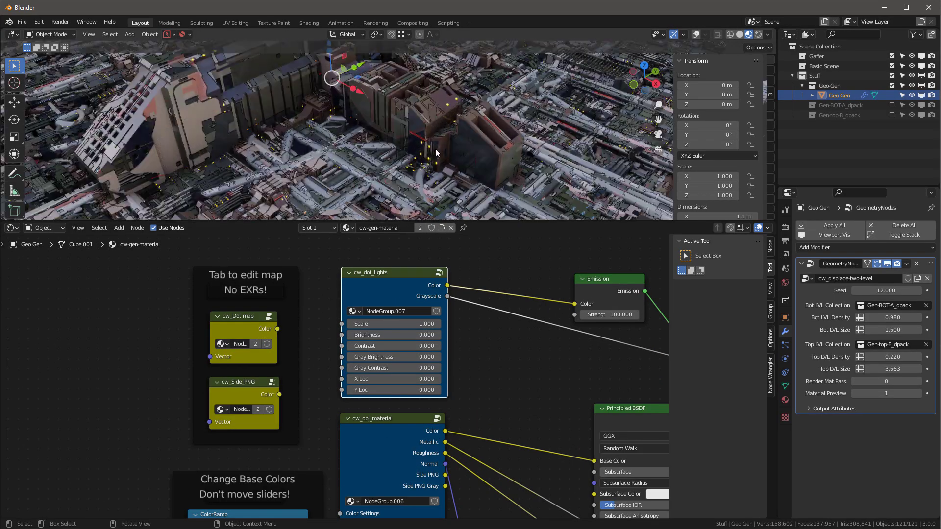
pyautogui.moveTo(407, 175); pyautogui.dragTo(464, 116, button='middle')
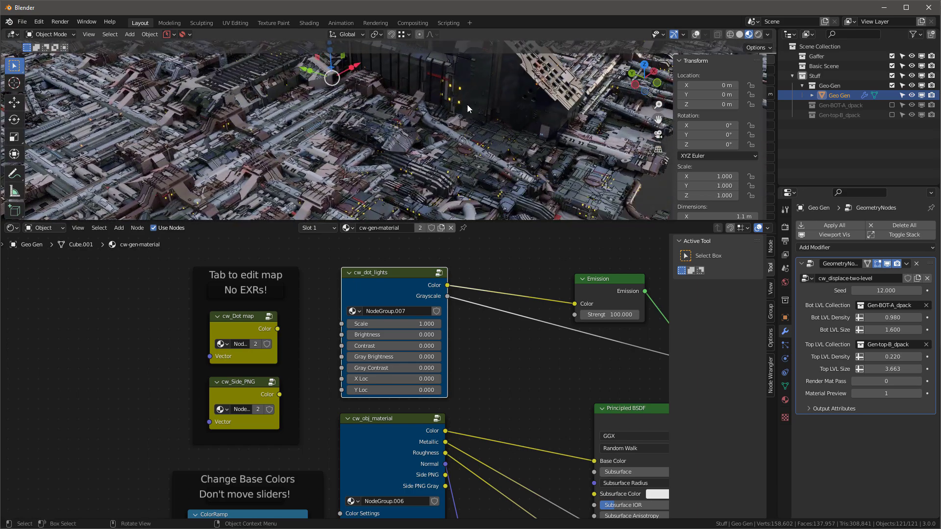
pyautogui.moveTo(261, 78); pyautogui.dragTo(164, 152, button='middle')
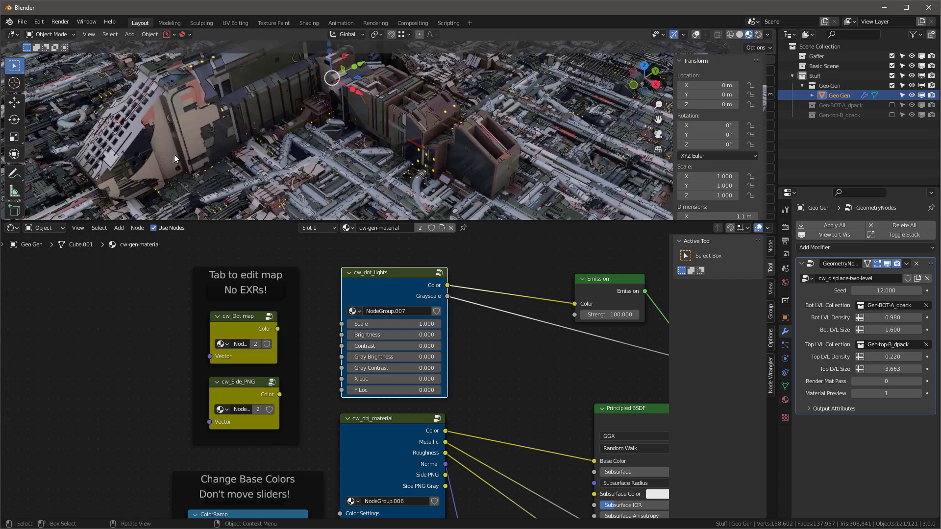
pyautogui.moveTo(314, 219); pyautogui.dragTo(313, 271)
pyautogui.moveTo(312, 396); pyautogui.dragTo(301, 436, button='middle')
pyautogui.click(242, 357)
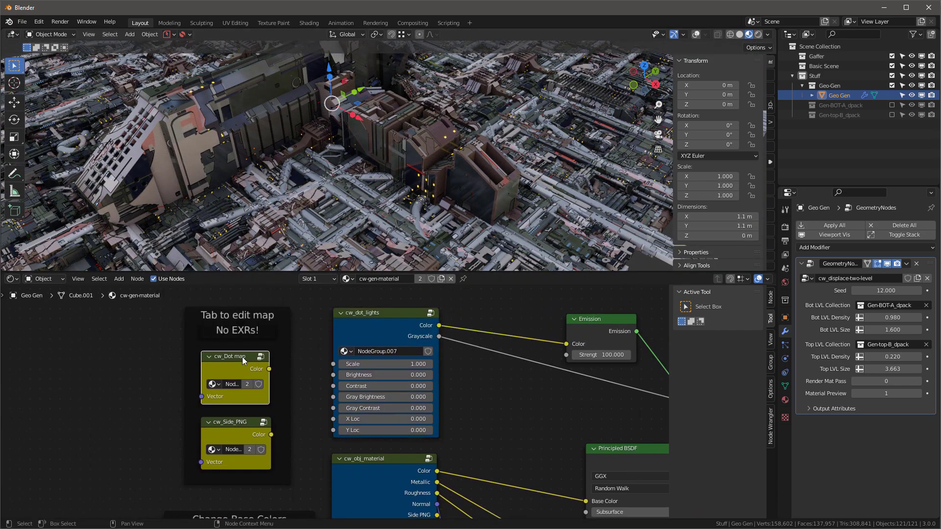
# - Peek inside the cw_Dot map group, then keep the cw_dot_lights Scale at 1.000
pyautogui.press('Tab')
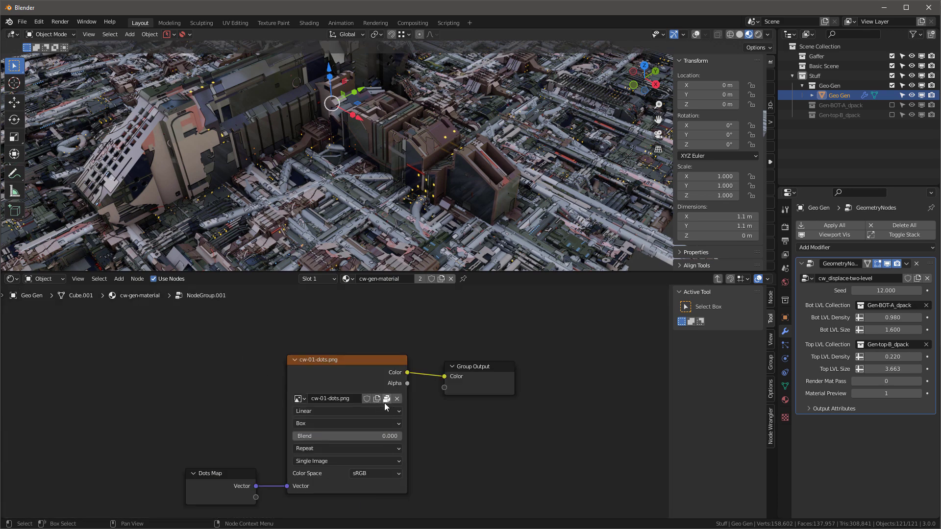
pyautogui.press('Tab')
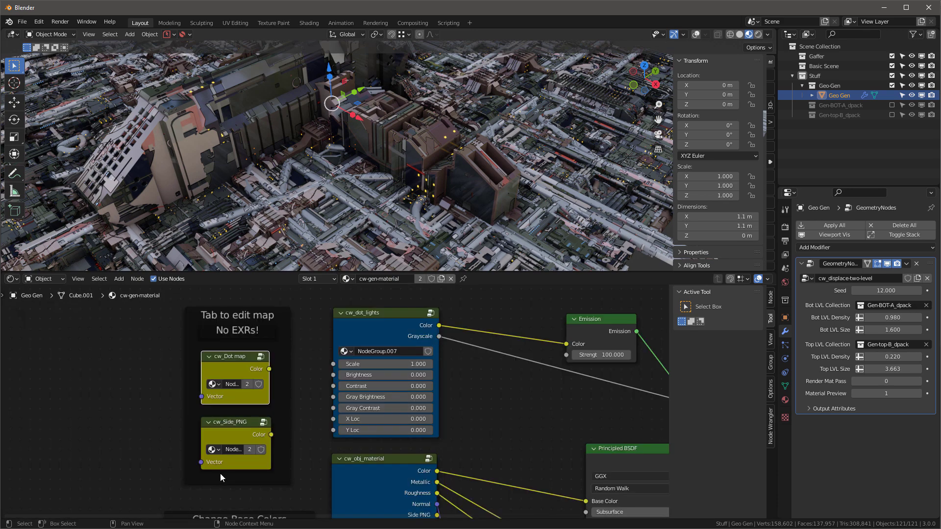
pyautogui.scroll(-2, 262, 410)
pyautogui.scroll(2, 260, 404)
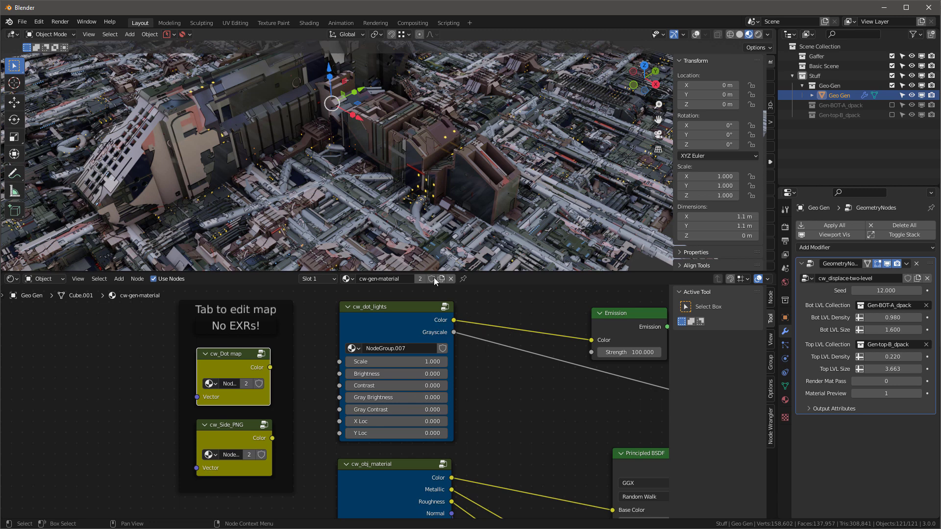
pyautogui.scroll(2, 371, 299)
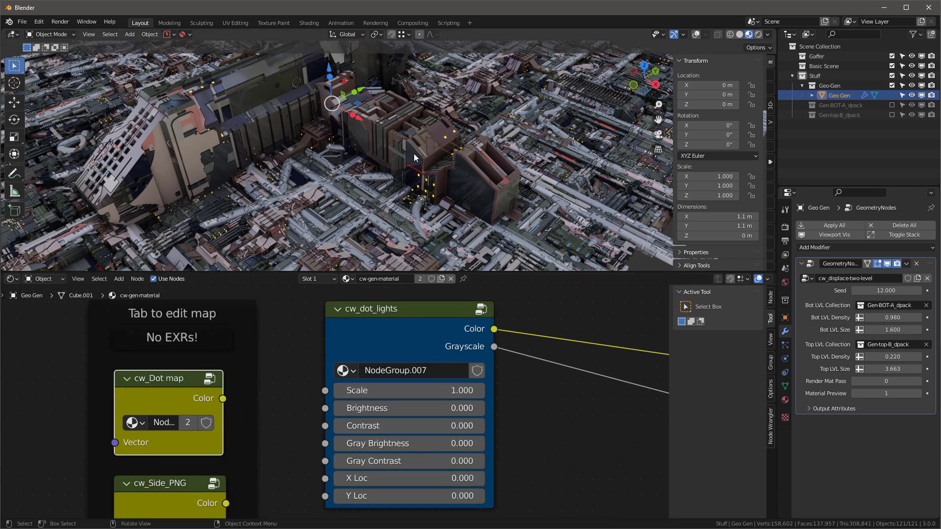
pyautogui.moveTo(399, 391)
pyautogui.mouseDown()
pyautogui.moveTo(432, 391)
pyautogui.moveTo(377, 390)
pyautogui.moveTo(391, 390)
pyautogui.mouseUp()
pyautogui.click(402, 391)
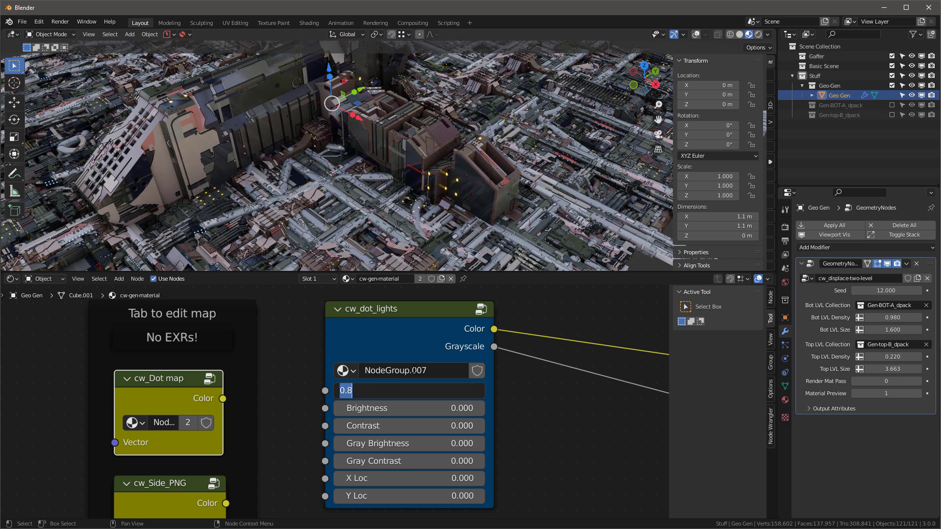
pyautogui.press('Return')
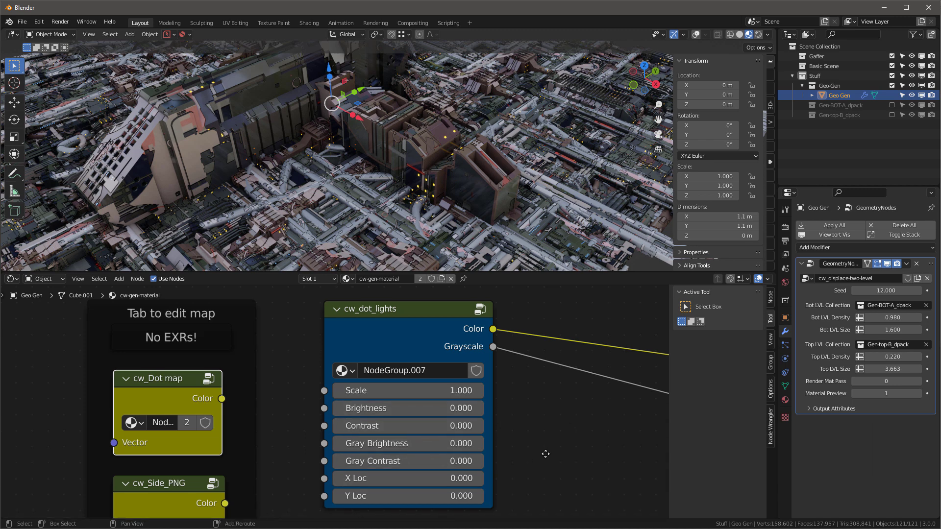
# - Offset the dot-lights pattern to X Loc 0.300 and Y Loc 0.400
pyautogui.scroll(-5, 548, 454)
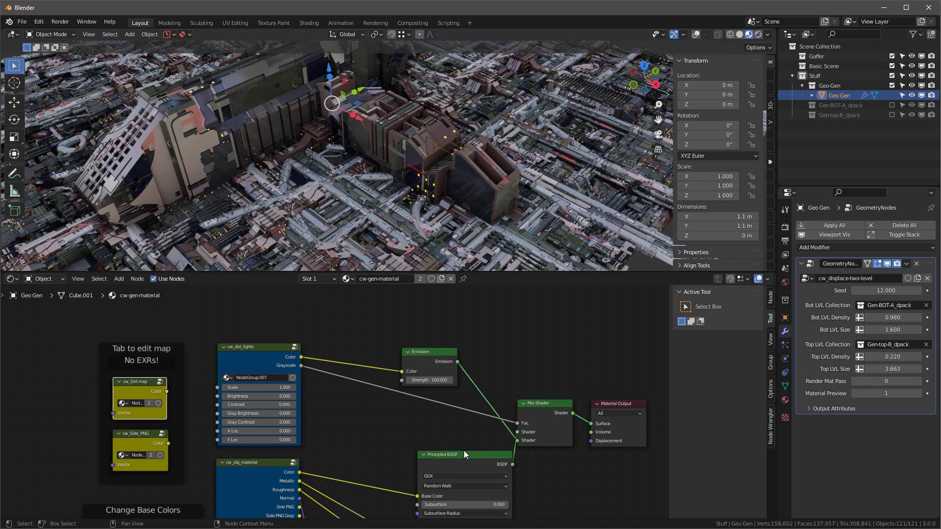
pyautogui.moveTo(348, 405); pyautogui.dragTo(420, 403, button='middle')
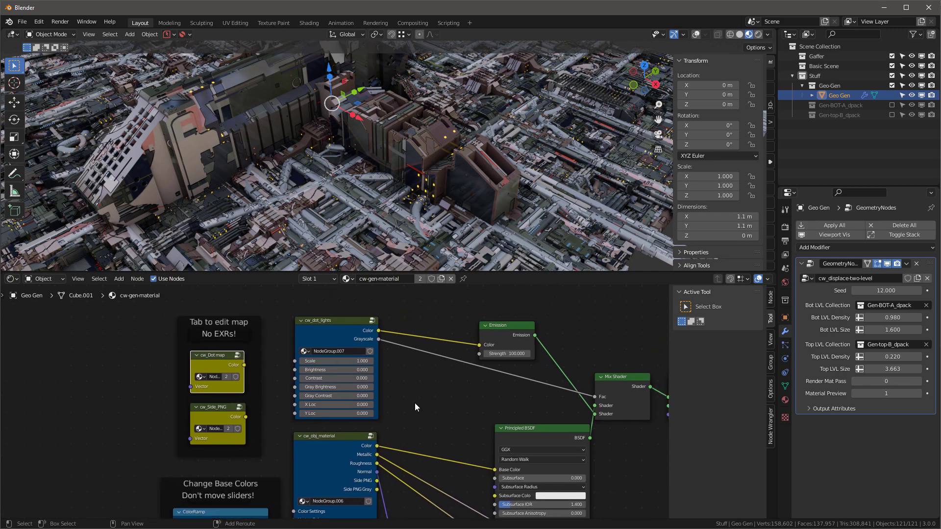
pyautogui.scroll(3, 349, 430)
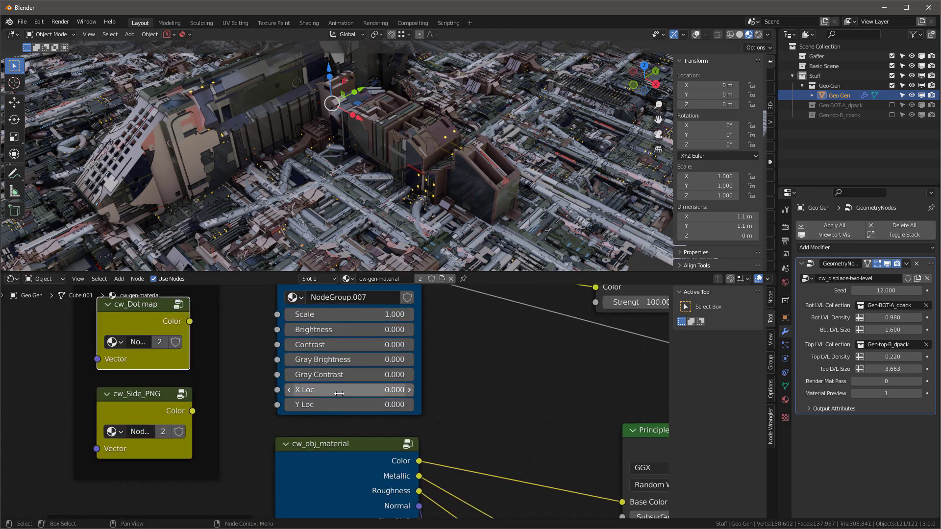
pyautogui.moveTo(339, 391); pyautogui.dragTo(361, 405)
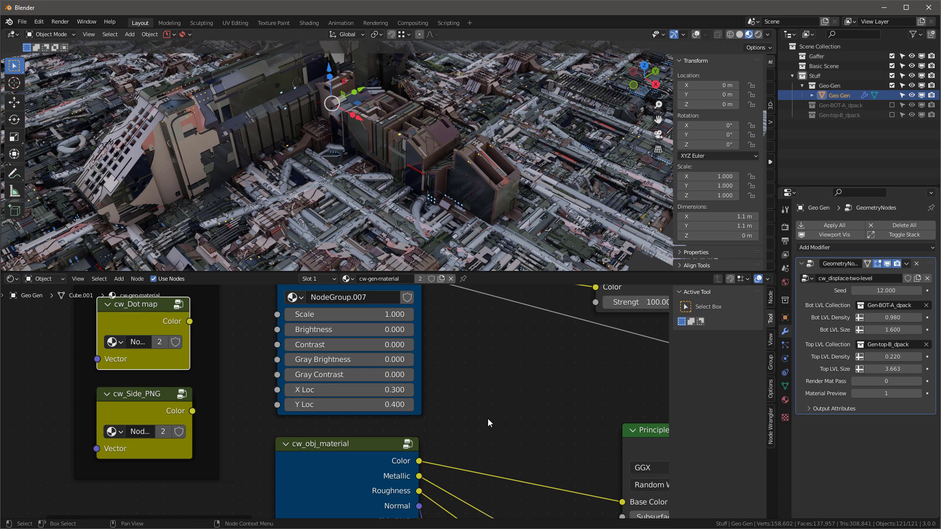
pyautogui.scroll(-3, 500, 411)
pyautogui.moveTo(493, 406); pyautogui.dragTo(461, 297, button='middle')
# - Brighten the third colour stop of the city material's ColorRamp
pyautogui.scroll(3, 424, 380)
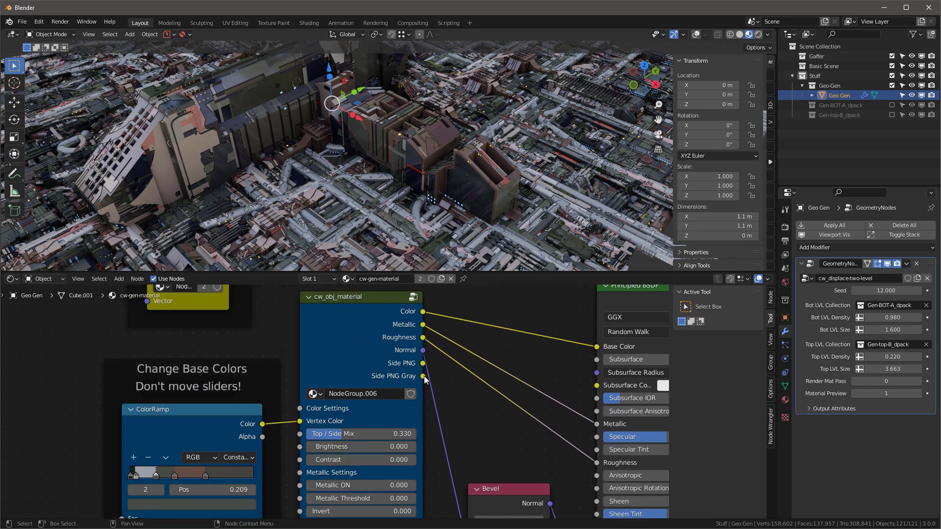
pyautogui.moveTo(427, 402); pyautogui.dragTo(419, 341, button='middle')
pyautogui.scroll(1, 148, 392)
pyautogui.scroll(1, 149, 392)
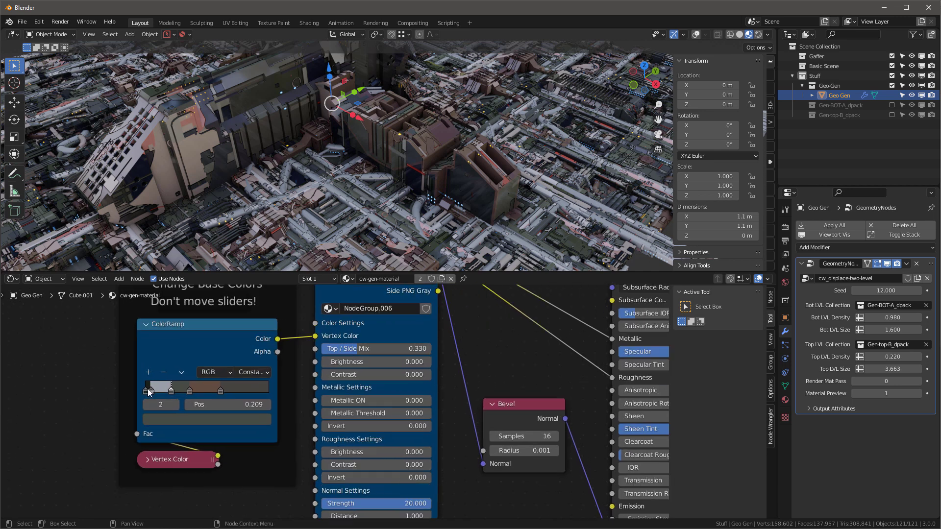
pyautogui.click(190, 391)
pyautogui.click(216, 420)
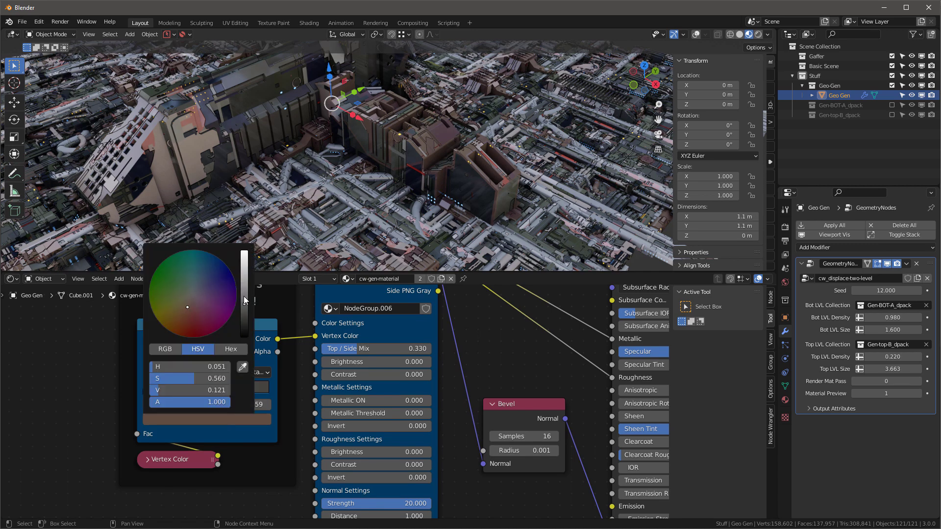
pyautogui.moveTo(243, 303); pyautogui.dragTo(245, 288)
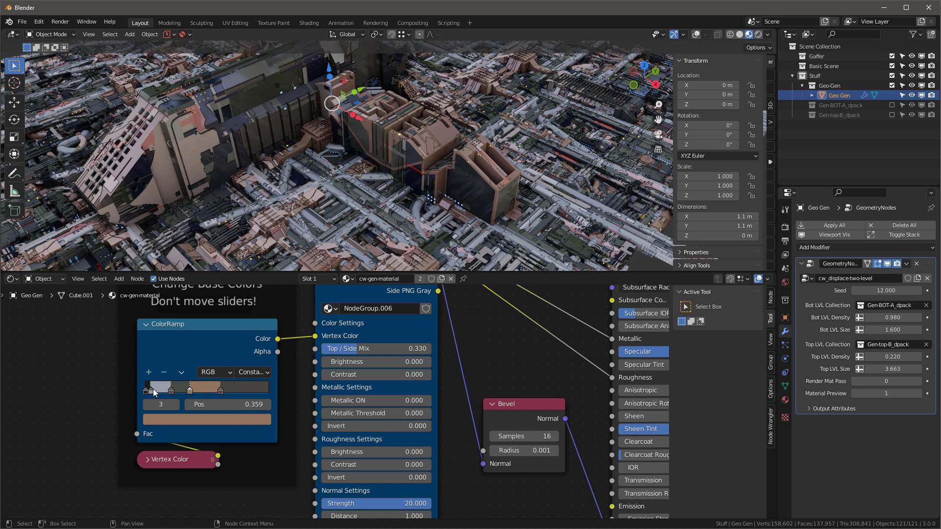
# - Set cw_obj_material Top / Side Mix to 0.238, orbiting the city to judge the blend
pyautogui.moveTo(501, 354); pyautogui.dragTo(472, 351, button='middle')
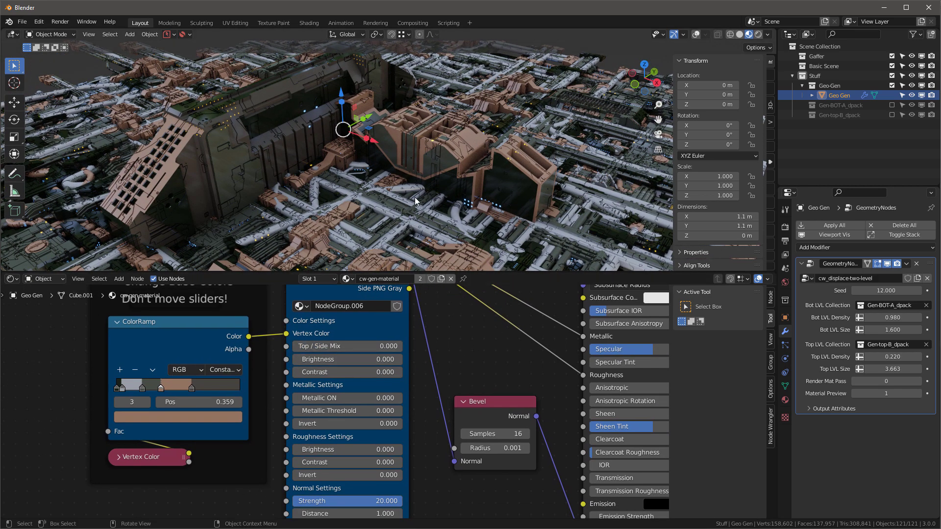
pyautogui.moveTo(414, 197); pyautogui.dragTo(183, 402, button='middle')
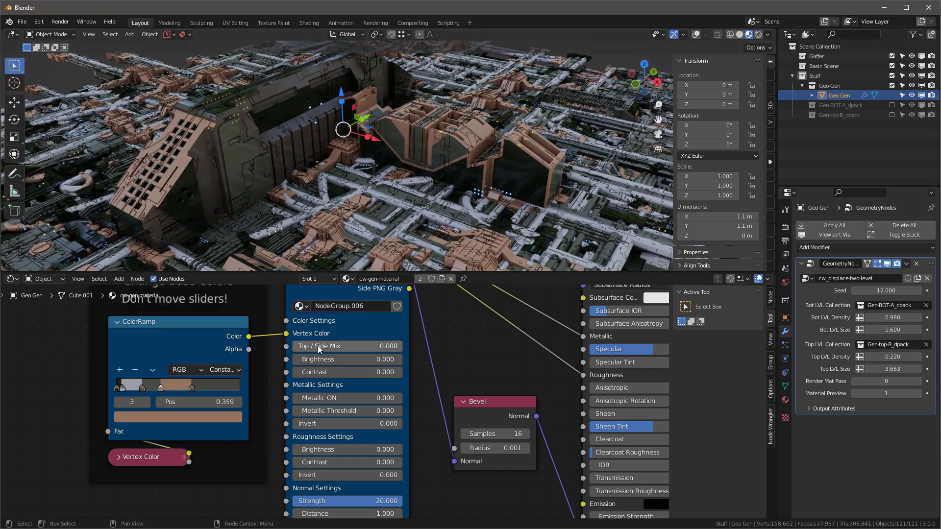
pyautogui.moveTo(333, 346); pyautogui.dragTo(392, 346)
pyautogui.moveTo(483, 172); pyautogui.dragTo(417, 211, button='middle')
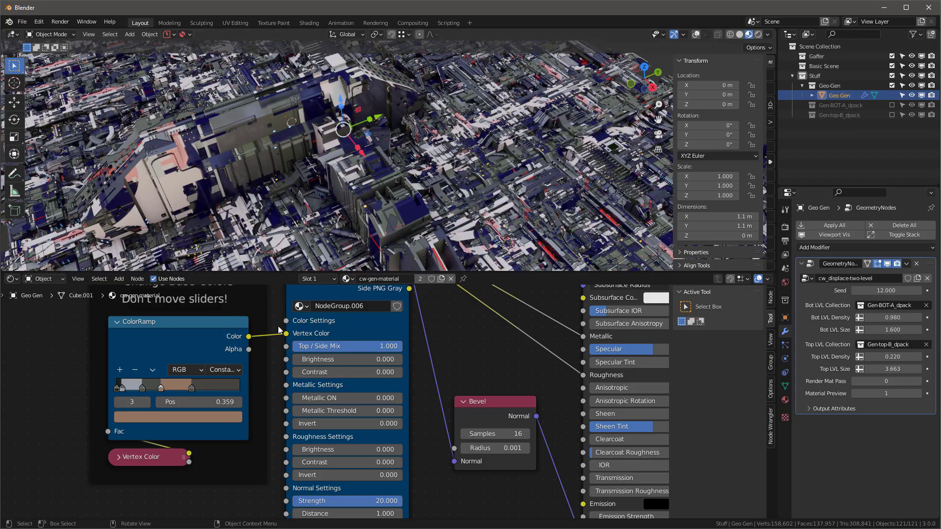
pyautogui.scroll(-4, 204, 387)
pyautogui.moveTo(195, 388); pyautogui.dragTo(183, 493, button='middle')
pyautogui.moveTo(463, 169); pyautogui.dragTo(393, 169, button='middle')
pyautogui.moveTo(397, 349); pyautogui.dragTo(405, 277, button='middle')
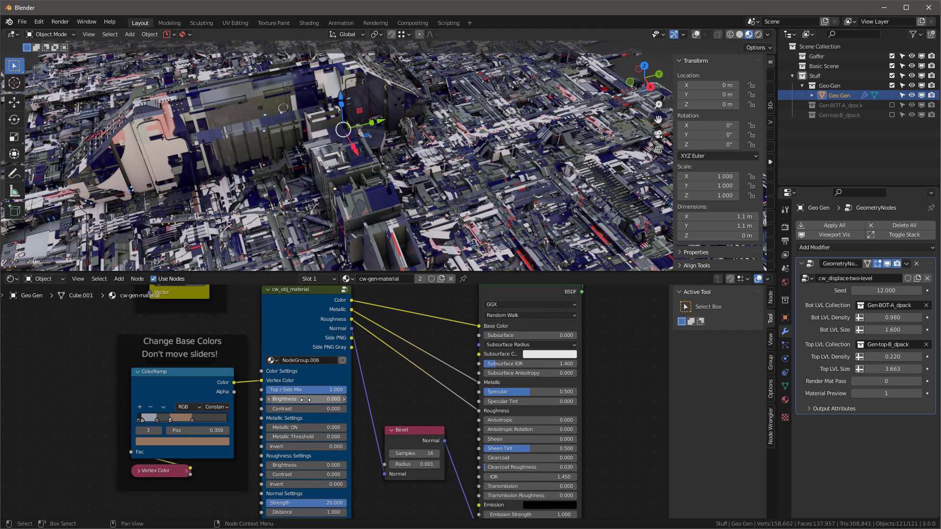
pyautogui.moveTo(301, 390); pyautogui.dragTo(285, 390)
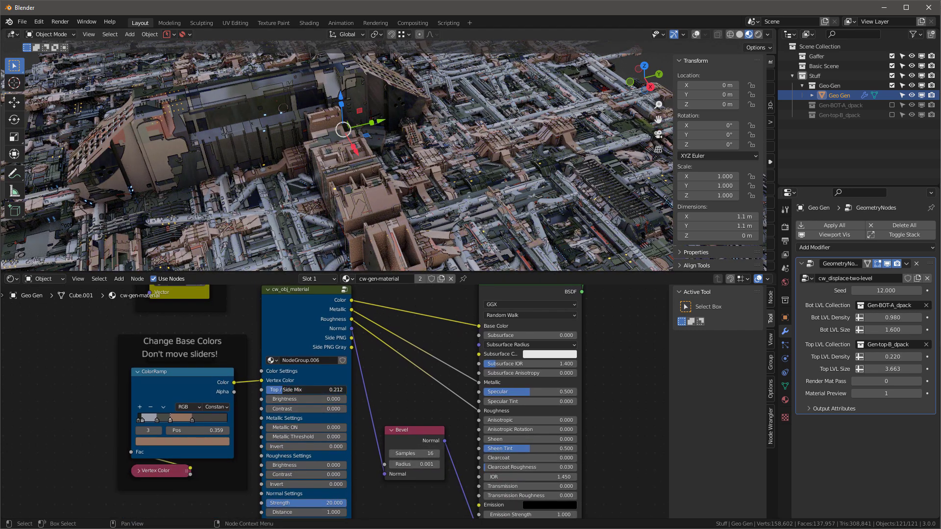
pyautogui.moveTo(461, 172); pyautogui.dragTo(493, 155, button='middle')
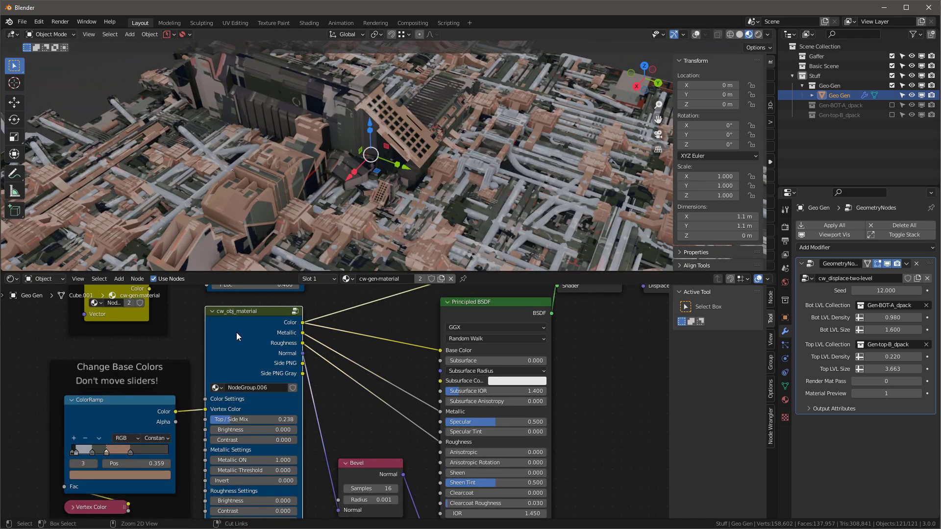
# - Preview the Metallic and Roughness outputs and raise Roughness Brightness to 0.070
pyautogui.keyDown('ctrl'); pyautogui.keyDown('shift'); pyautogui.click(237, 336); pyautogui.keyUp('shift'); pyautogui.keyUp('ctrl')
pyautogui.keyDown('ctrl'); pyautogui.keyDown('shift'); pyautogui.click(236, 337); pyautogui.keyUp('shift'); pyautogui.keyUp('ctrl')
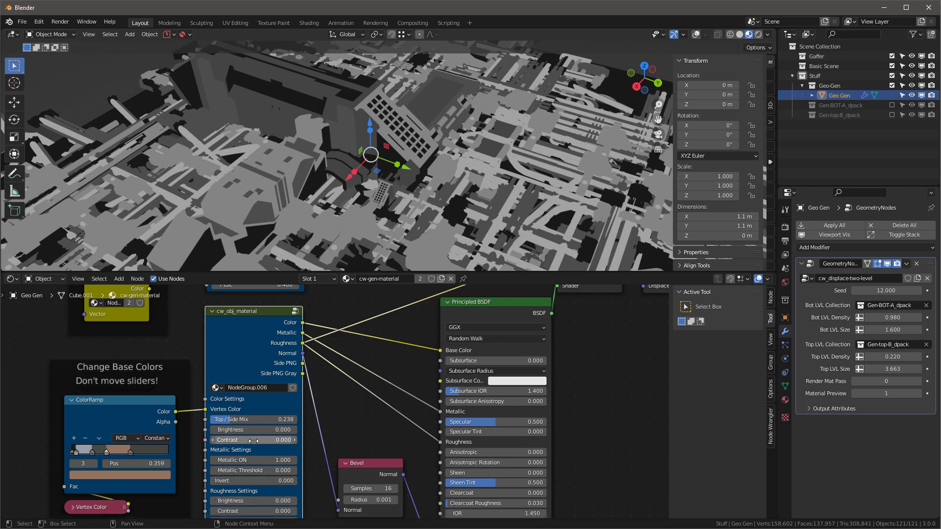
pyautogui.moveTo(248, 353); pyautogui.dragTo(250, 305, button='middle')
pyautogui.moveTo(252, 454); pyautogui.dragTo(289, 453)
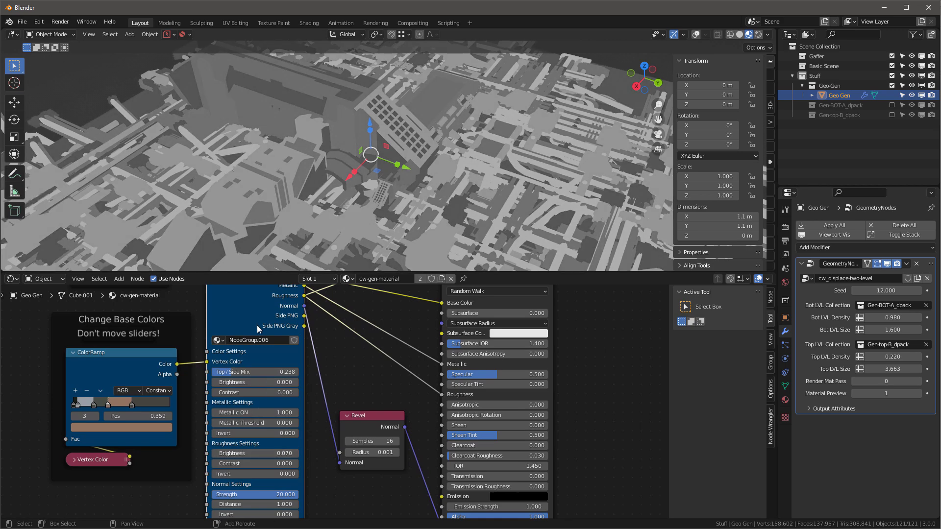
pyautogui.moveTo(257, 326); pyautogui.dragTo(238, 378, button='middle')
# - Preview the Normal and Side PNG outputs and bring the Side PNG Settings into view
pyautogui.keyDown('ctrl'); pyautogui.keyDown('shift'); pyautogui.click(216, 344); pyautogui.keyUp('shift'); pyautogui.keyUp('ctrl')
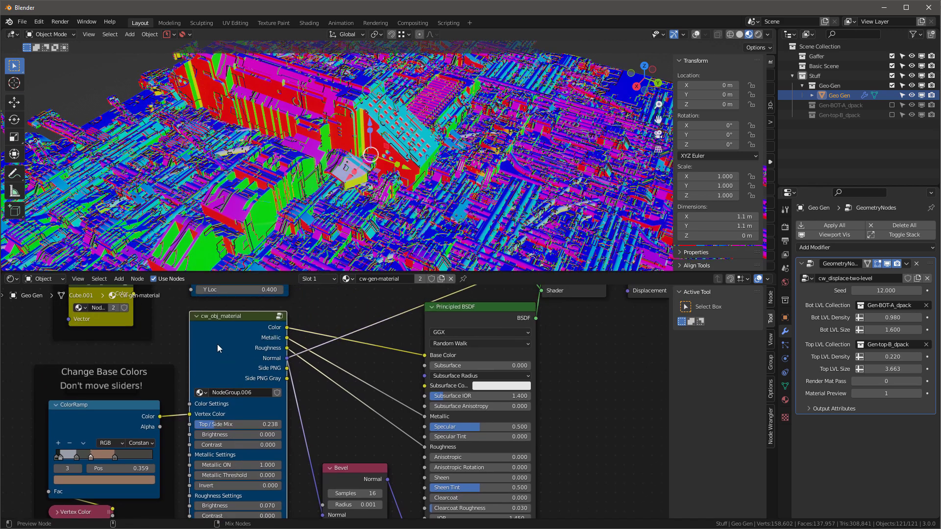
pyautogui.keyDown('ctrl'); pyautogui.keyDown('shift'); pyautogui.click(217, 345); pyautogui.keyUp('shift'); pyautogui.keyUp('ctrl')
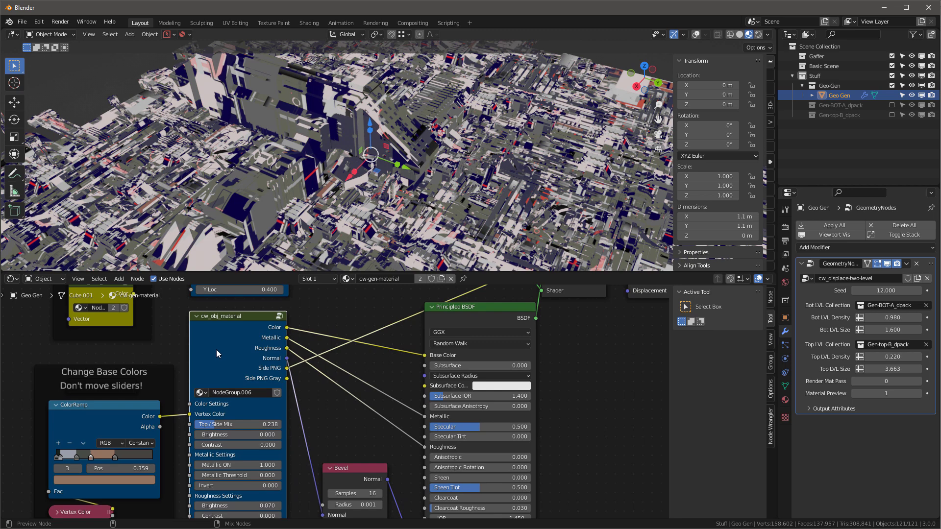
pyautogui.moveTo(214, 364); pyautogui.dragTo(240, 293, button='middle')
pyautogui.moveTo(344, 495); pyautogui.dragTo(346, 405, button='middle')
pyautogui.scroll(2, 219, 426)
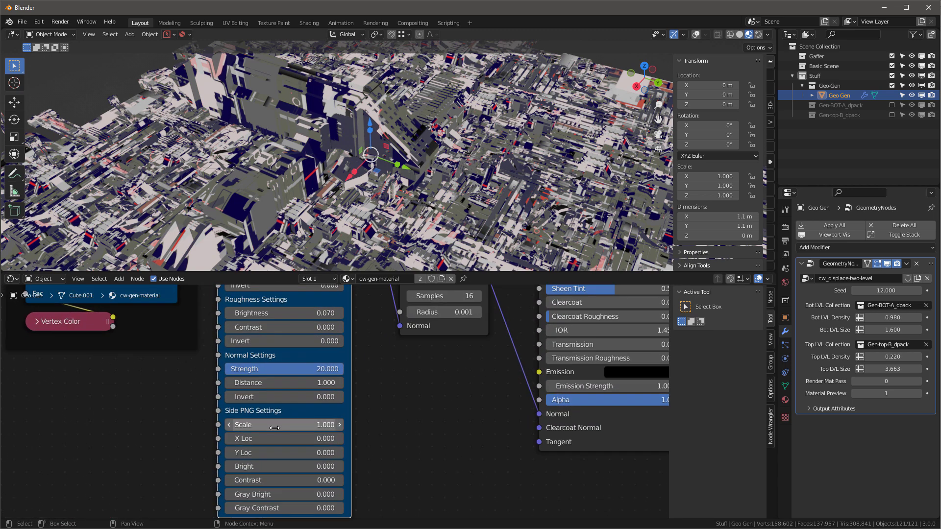
# - Offset the Side PNG texture to X Loc 0.250 and Y Loc 0.140, keeping Scale at 1
pyautogui.moveTo(273, 427)
pyautogui.mouseDown()
pyautogui.moveTo(242, 427)
pyautogui.moveTo(279, 427)
pyautogui.moveTo(285, 439)
pyautogui.moveTo(265, 450)
pyautogui.mouseUp()
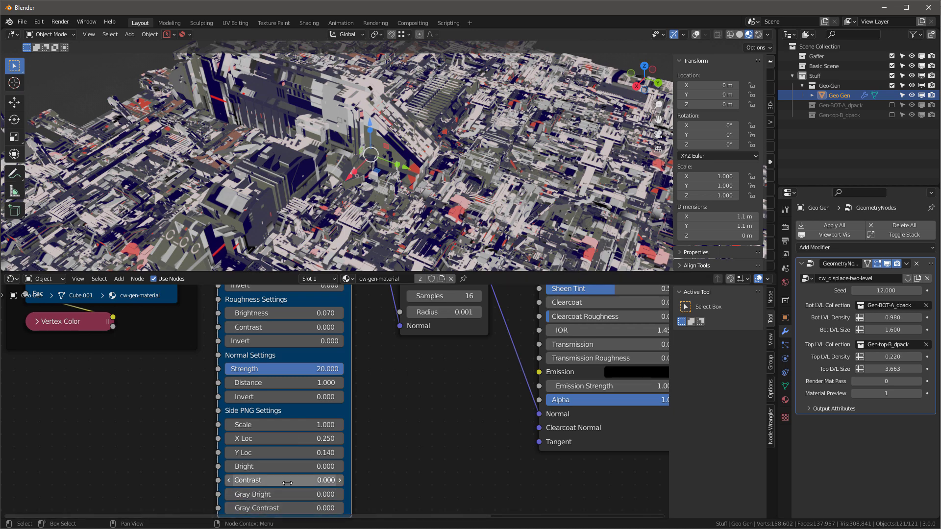
# - Route the Mix Shader's full material back to the surface output
pyautogui.scroll(-4, 385, 444)
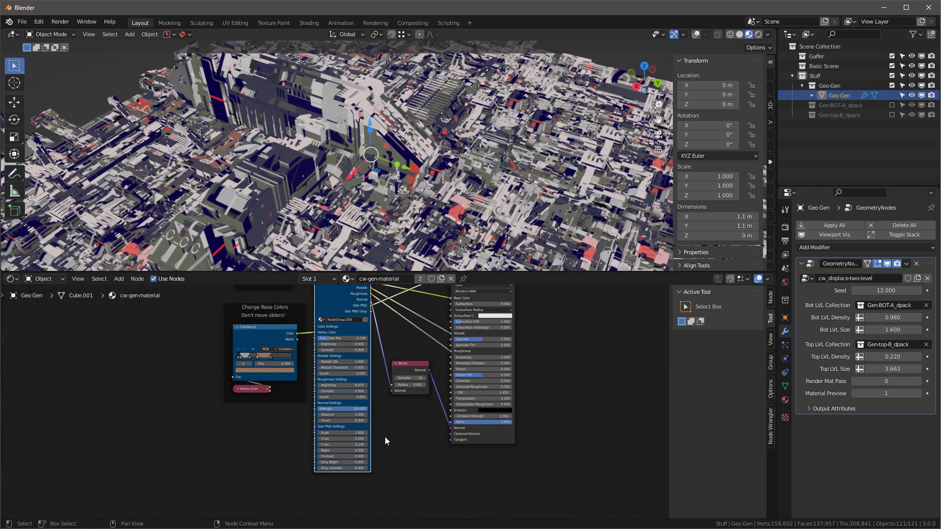
pyautogui.scroll(-3, 385, 440)
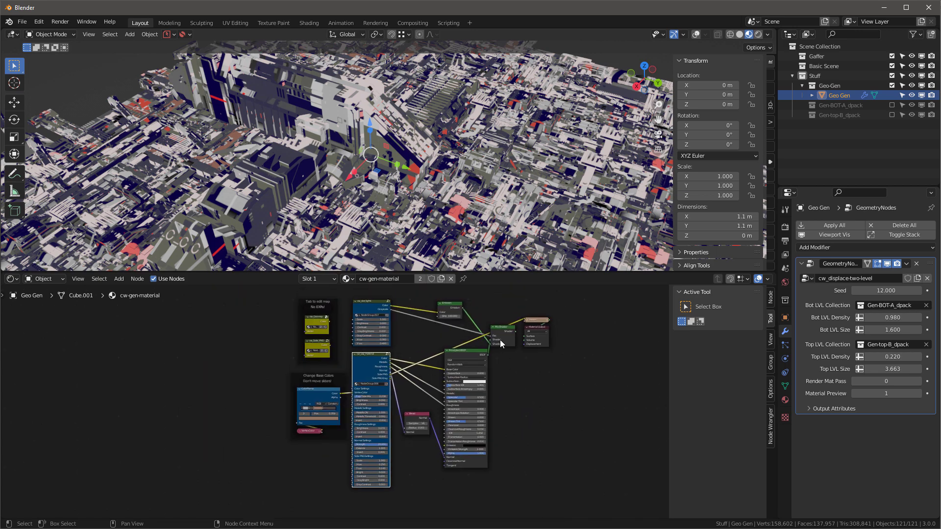
pyautogui.scroll(5, 500, 342)
pyautogui.click(513, 322)
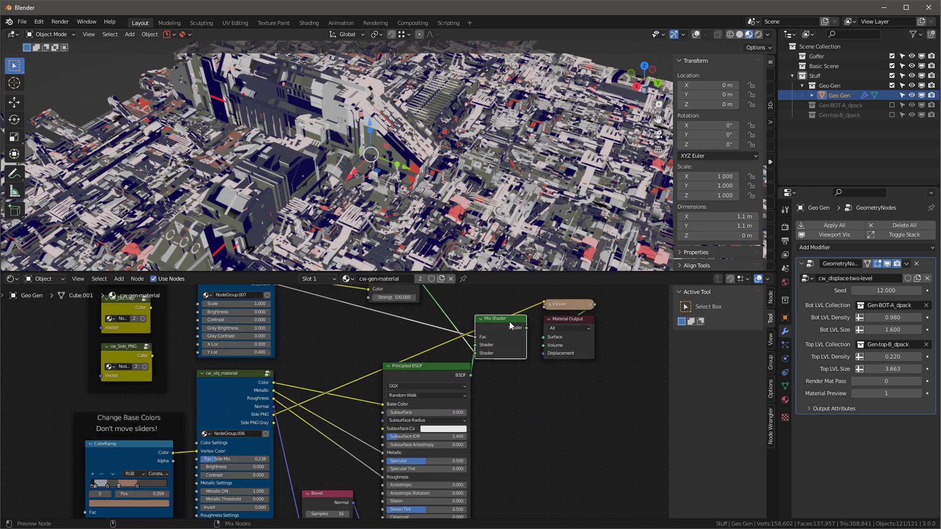
pyautogui.keyDown('ctrl'); pyautogui.keyDown('shift'); pyautogui.click(510, 322); pyautogui.keyUp('shift'); pyautogui.keyUp('ctrl')
# - Preview cw_dot_lights alone, set Brightness 0.100 and Contrast 0.230, then restore the full material
pyautogui.scroll(-2, 335, 344)
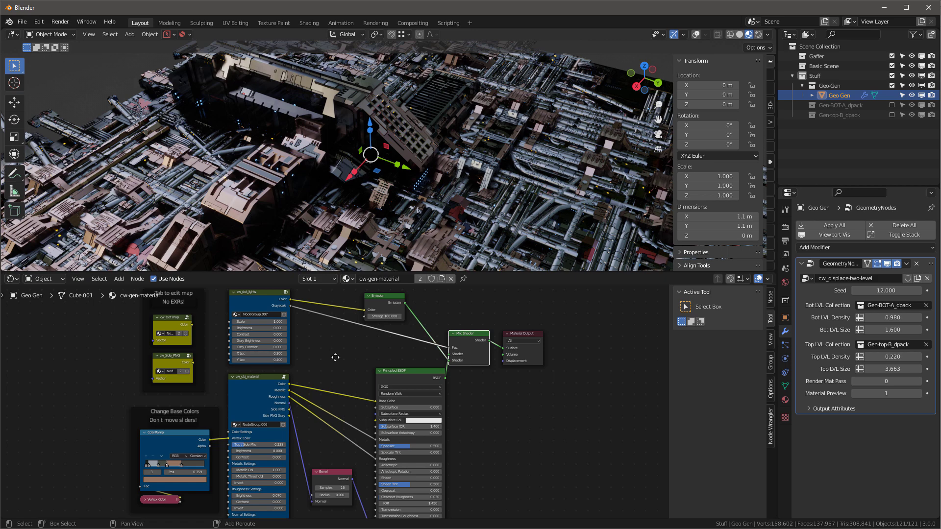
pyautogui.moveTo(335, 344); pyautogui.dragTo(425, 435, button='middle')
pyautogui.scroll(3, 343, 375)
pyautogui.keyDown('ctrl'); pyautogui.keyDown('shift'); pyautogui.click(358, 382); pyautogui.keyUp('shift'); pyautogui.keyUp('ctrl')
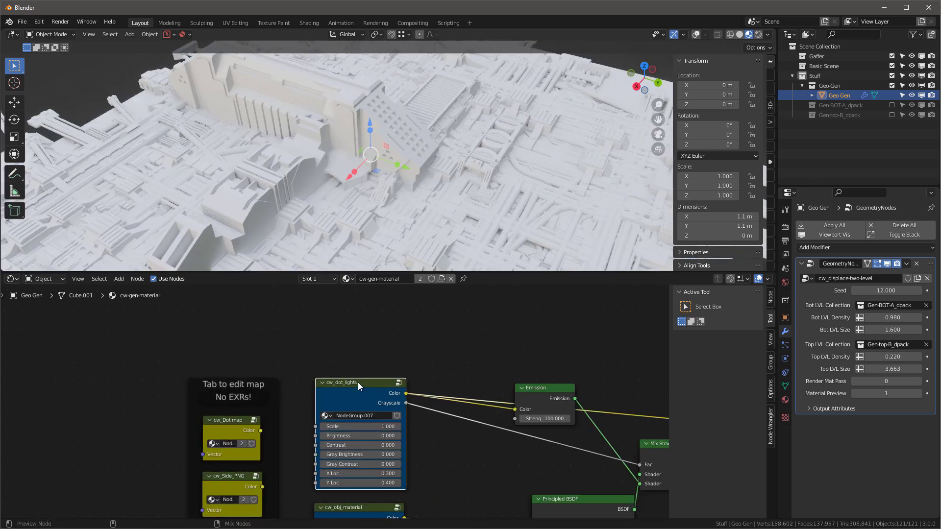
pyautogui.moveTo(366, 345); pyautogui.dragTo(282, 286, button='middle')
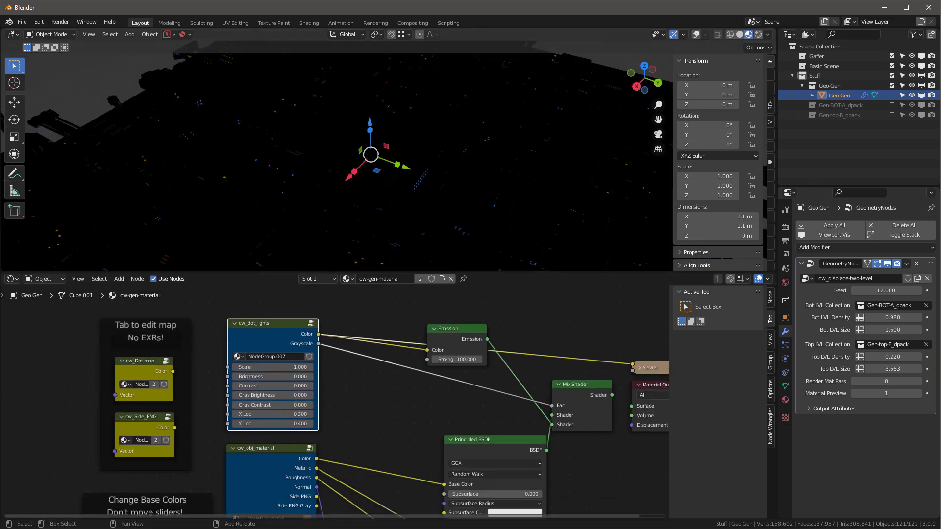
pyautogui.scroll(2, 260, 380)
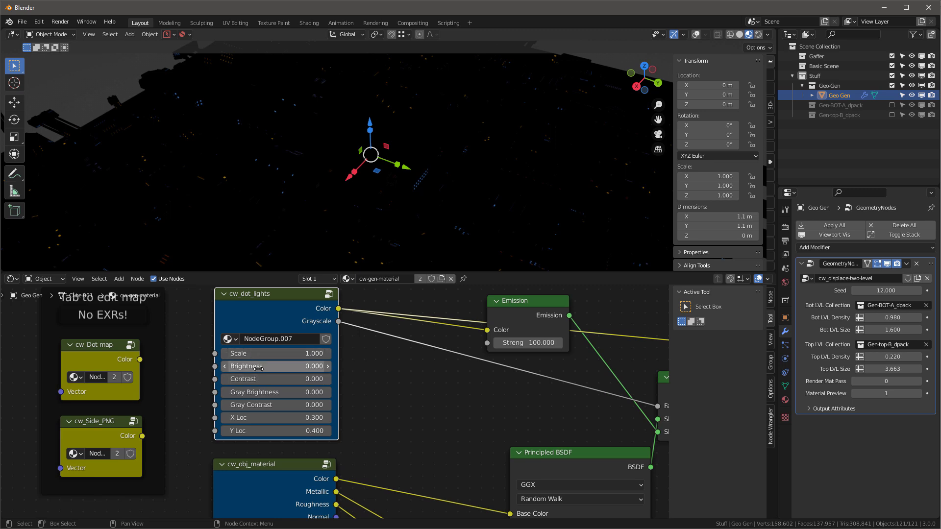
pyautogui.moveTo(276, 367); pyautogui.dragTo(275, 380)
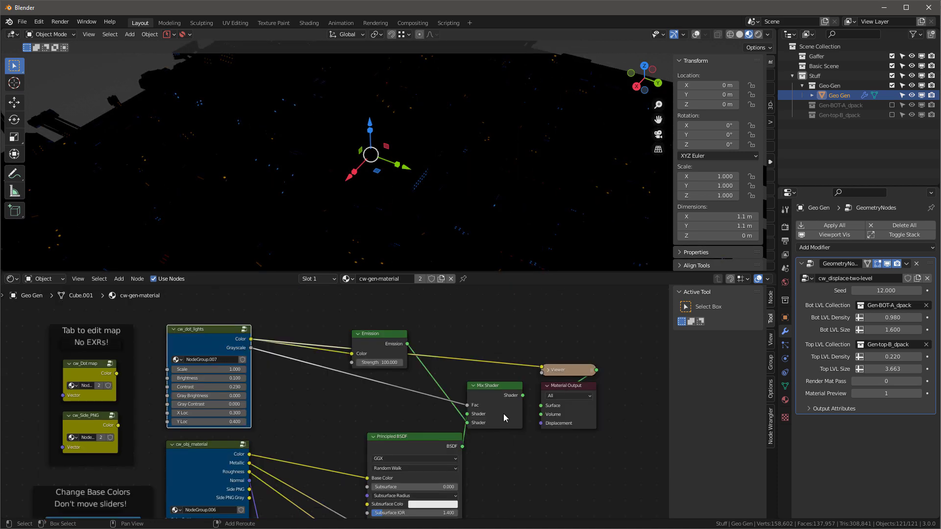
pyautogui.keyDown('ctrl'); pyautogui.keyDown('shift'); pyautogui.click(494, 386); pyautogui.keyUp('shift'); pyautogui.keyUp('ctrl')
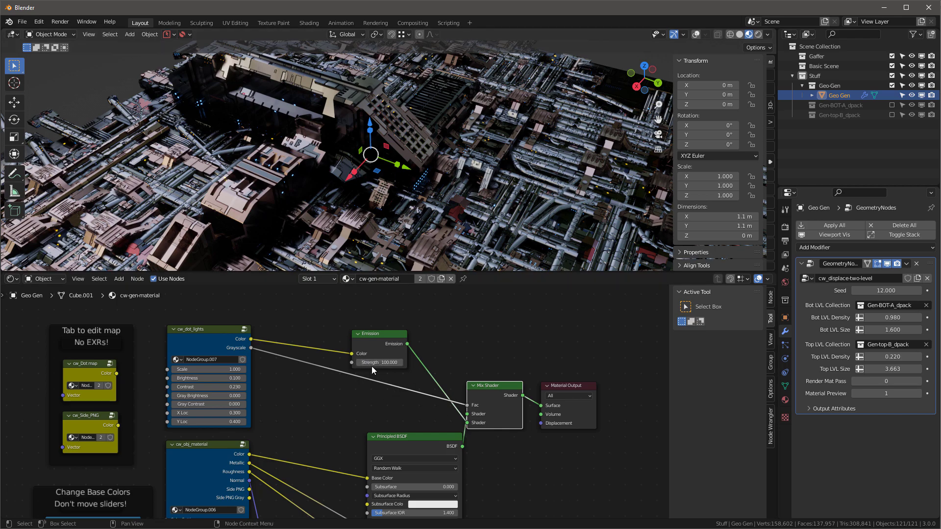
pyautogui.moveTo(434, 272); pyautogui.dragTo(422, 495)
# - Add a camera and align it to the current view
pyautogui.hotkey('shift', 'a')
pyautogui.moveTo(342, 304)
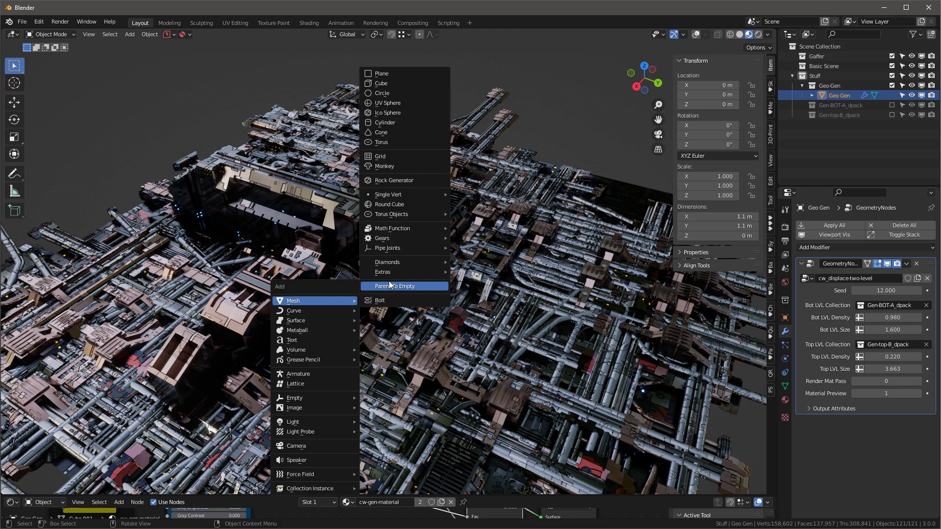
pyautogui.click(308, 447)
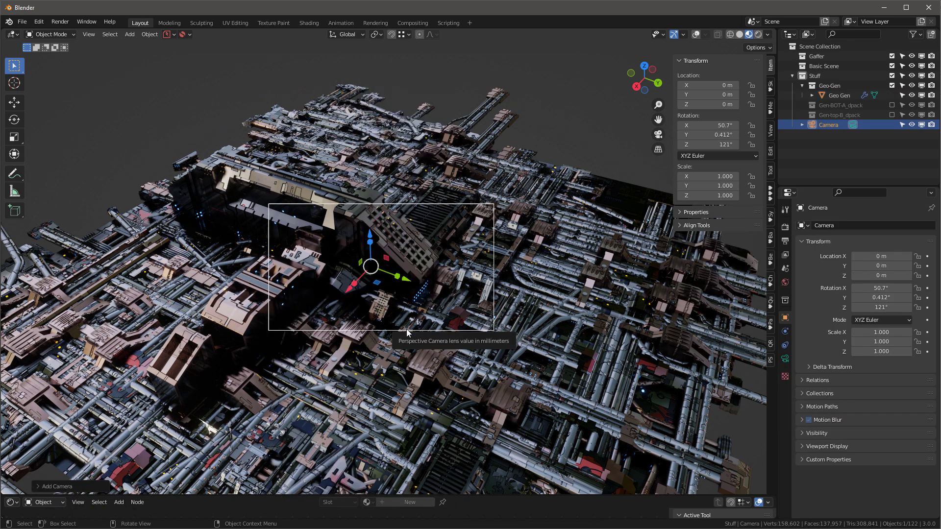
pyautogui.press('ctrl+alt+KP_0')
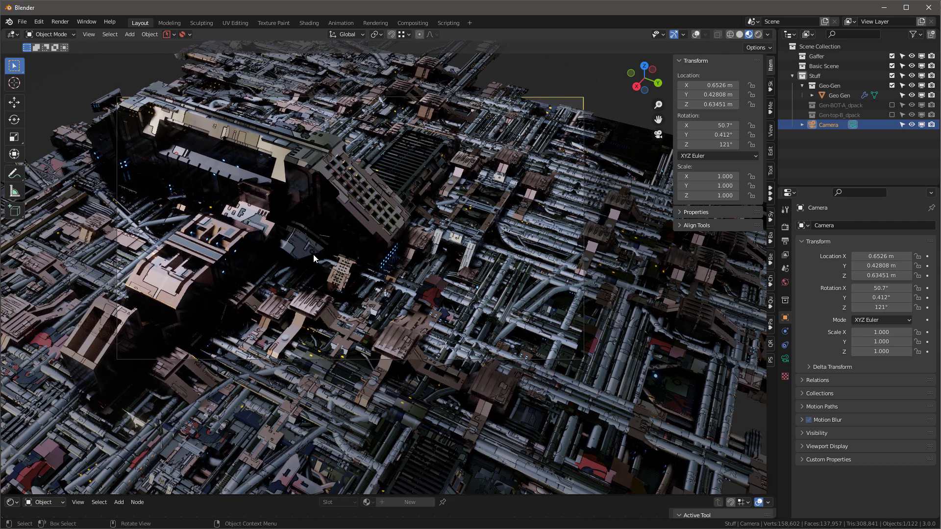
# - Make World Sky the scene's active world
pyautogui.click(786, 285)
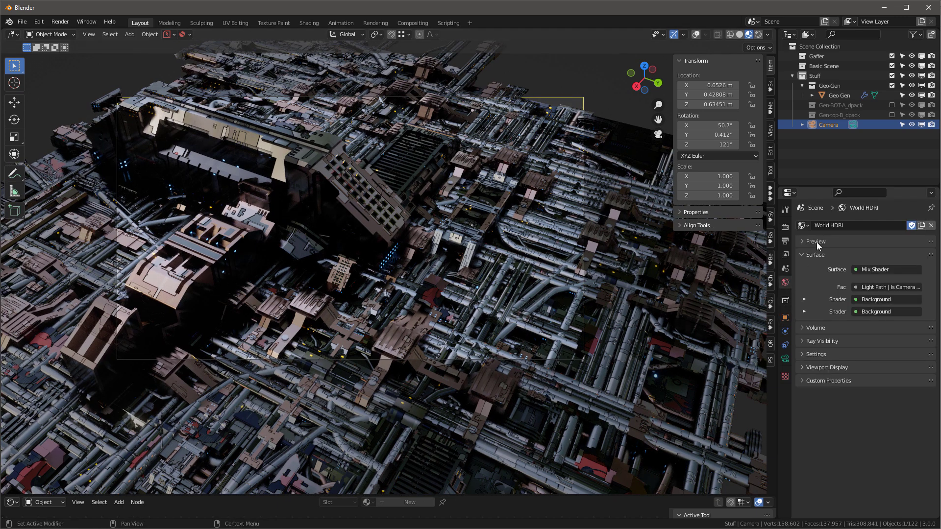
pyautogui.click(804, 226)
pyautogui.click(822, 249)
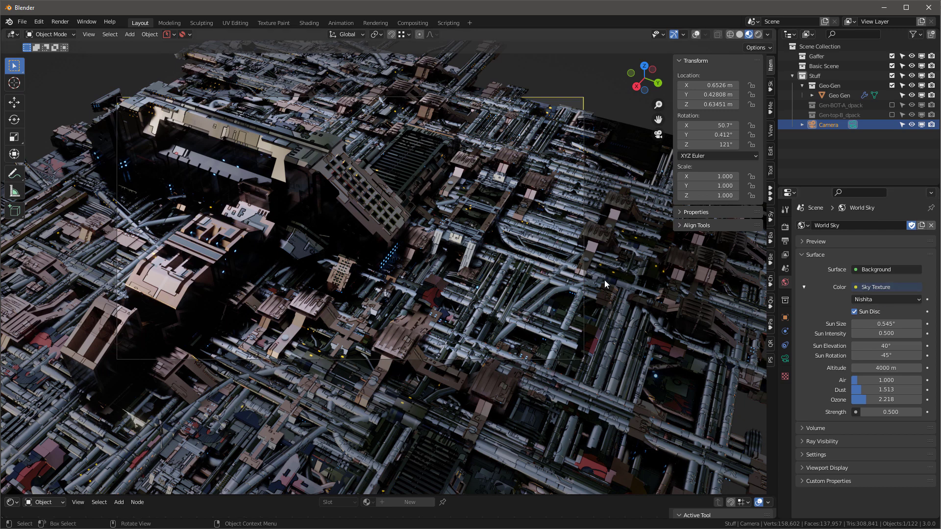
# - Preview the scene in Rendered shading, select Geo Gen and return to the camera view
pyautogui.click(759, 35)
pyautogui.scroll(-2, 467, 265)
pyautogui.moveTo(463, 265)
pyautogui.mouseDown(button='middle')
pyautogui.moveTo(485, 279)
pyautogui.moveTo(342, 252)
pyautogui.moveTo(350, 233)
pyautogui.moveTo(454, 235)
pyautogui.mouseUp(button='middle')
pyautogui.click(466, 265)
pyautogui.press('KP_0')
pyautogui.scroll(4, 350, 232)
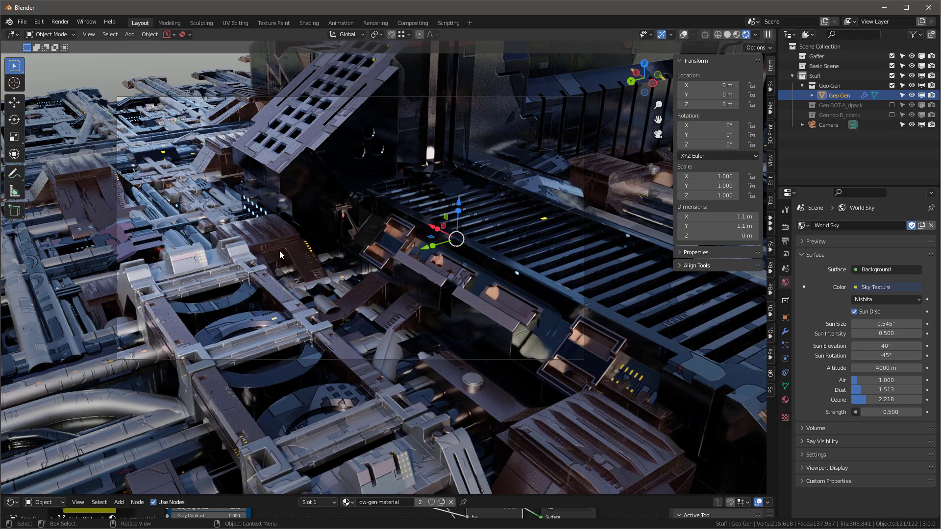
pyautogui.scroll(6, 332, 323)
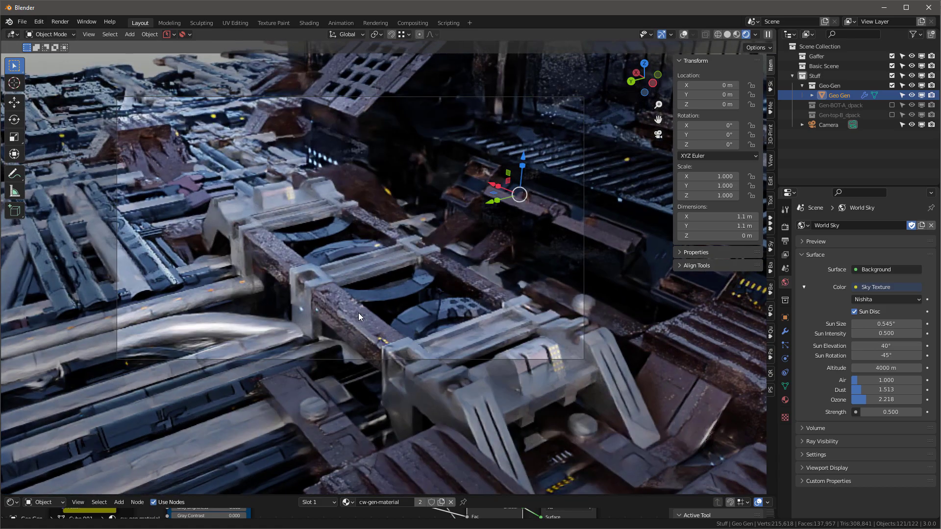
pyautogui.moveTo(358, 312)
pyautogui.mouseDown(button='middle')
pyautogui.moveTo(379, 354)
pyautogui.moveTo(355, 330)
pyautogui.moveTo(366, 316)
pyautogui.moveTo(367, 328)
pyautogui.moveTo(366, 302)
pyautogui.moveTo(345, 303)
pyautogui.mouseUp(button='middle')
pyautogui.moveTo(346, 352); pyautogui.dragTo(431, 290, button='middle')
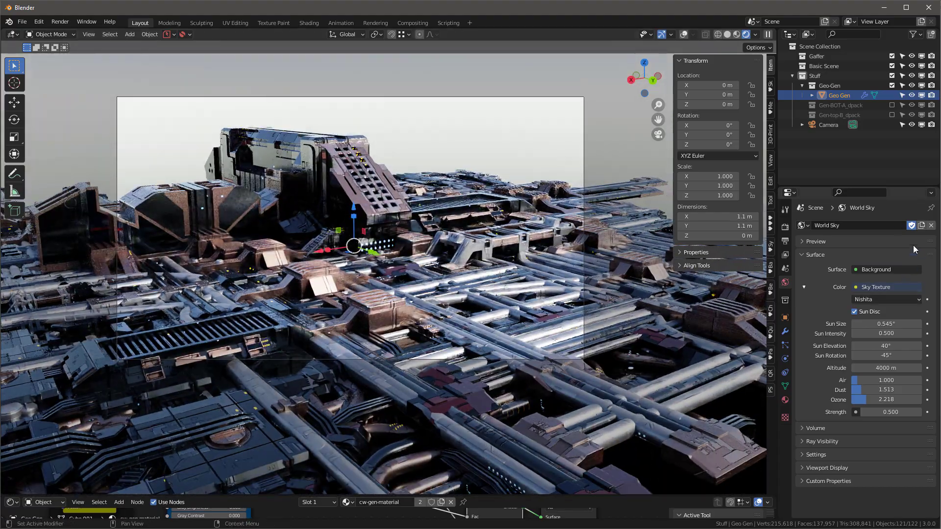
# - Set the sun elevation to 20° and swing the Sun Rotation around
pyautogui.click(897, 346)
pyautogui.write('2')
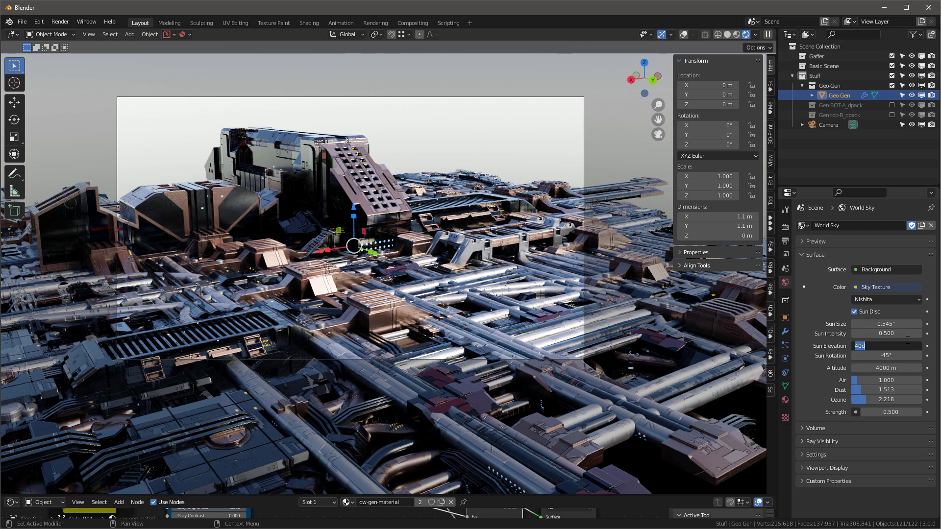
pyautogui.write('0')
pyautogui.press('Return')
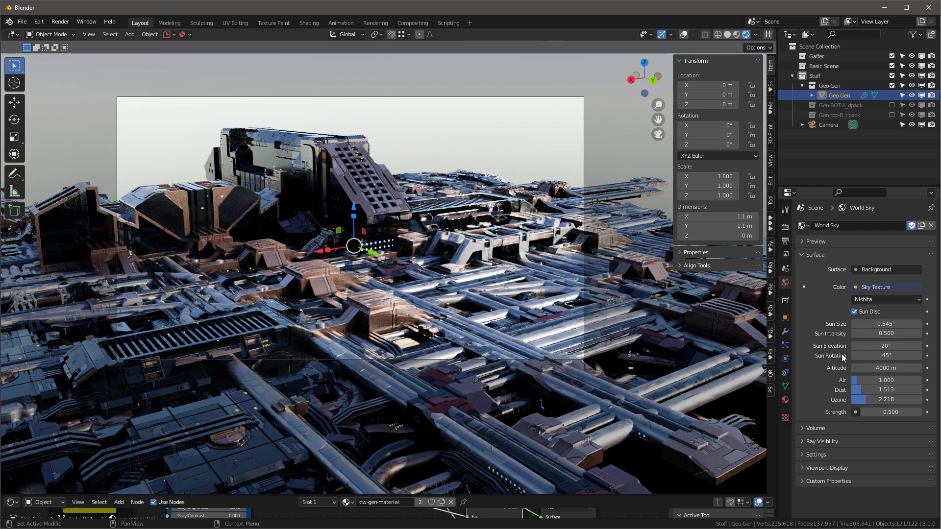
pyautogui.moveTo(866, 357); pyautogui.dragTo(800, 356)
pyautogui.moveTo(611, 494); pyautogui.dragTo(564, 322)
pyautogui.moveTo(240, 411); pyautogui.dragTo(227, 472, button='middle')
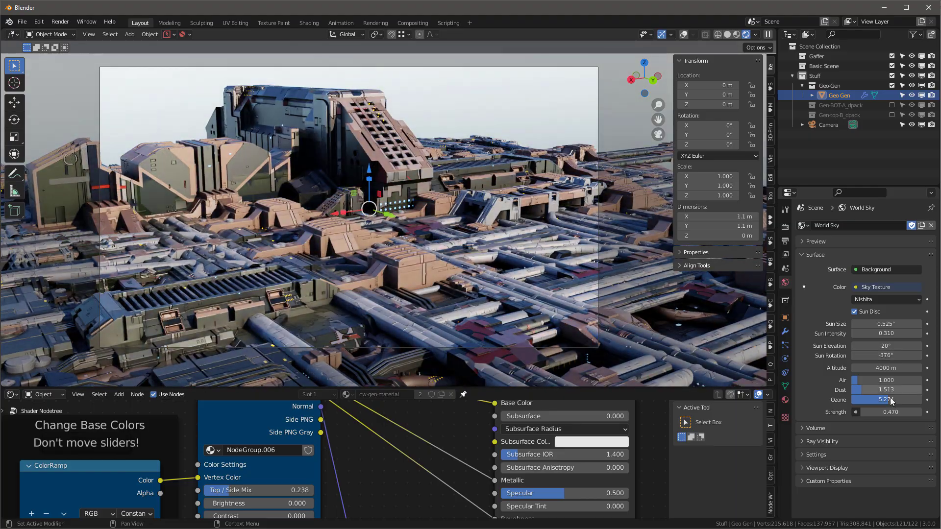
# - Raise the sun elevation back to 40° and show scene statistics over a solid view
pyautogui.moveTo(431, 173); pyautogui.dragTo(471, 233, button='middle')
pyautogui.moveTo(883, 356)
pyautogui.mouseDown()
pyautogui.moveTo(902, 355)
pyautogui.moveTo(893, 346)
pyautogui.mouseUp()
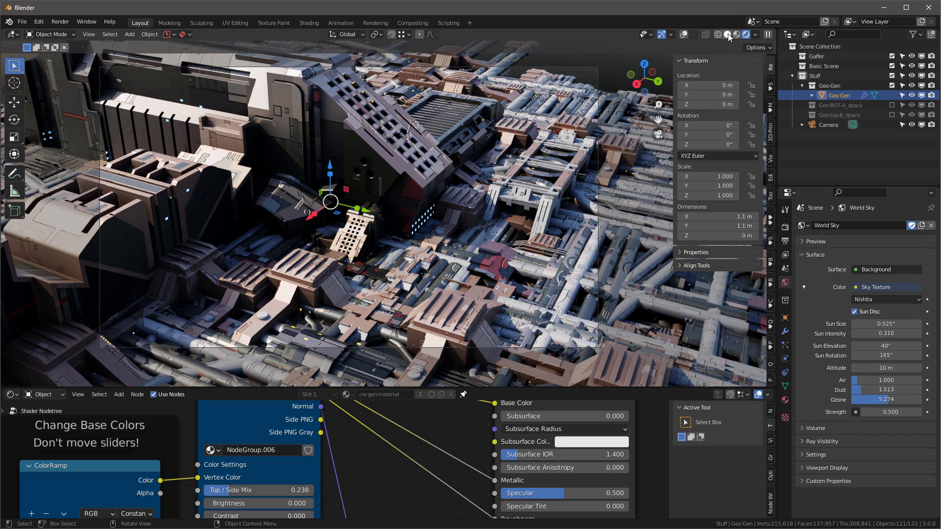
pyautogui.click(767, 48)
pyautogui.click(683, 34)
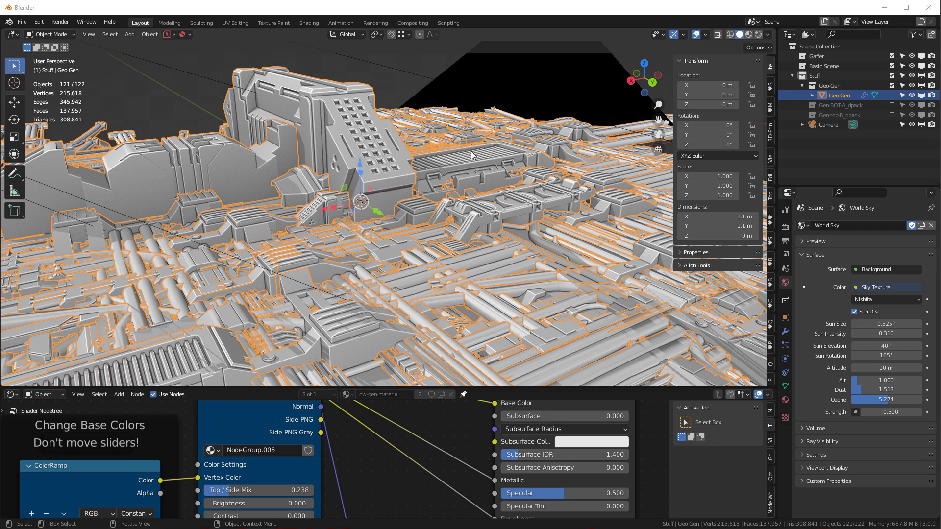
# - Look through the scene camera in Material Preview shading and start the F12 render
pyautogui.click(749, 34)
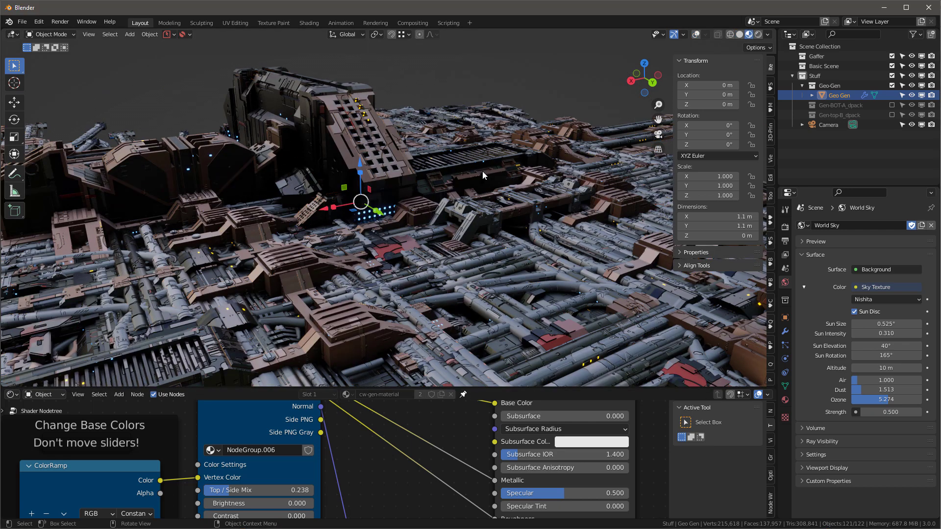
pyautogui.press('KP_0')
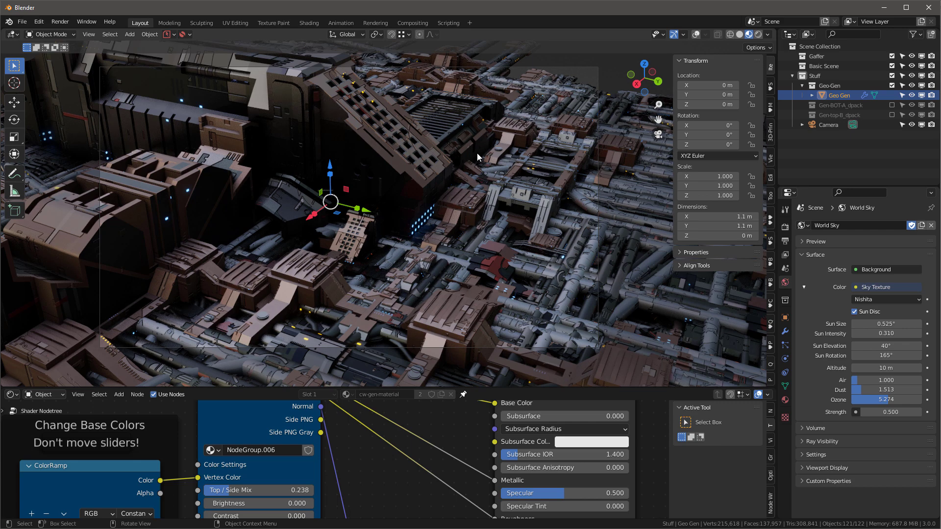
pyautogui.press('F12')
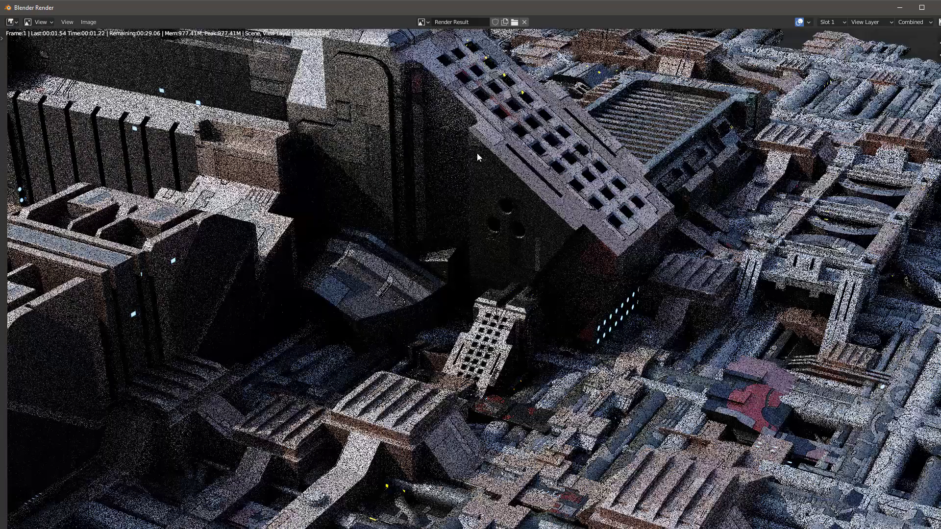
# - Watch the Cycles render of the camera view progress in the Render Result window
pyautogui.scroll(-1, 461, 194)
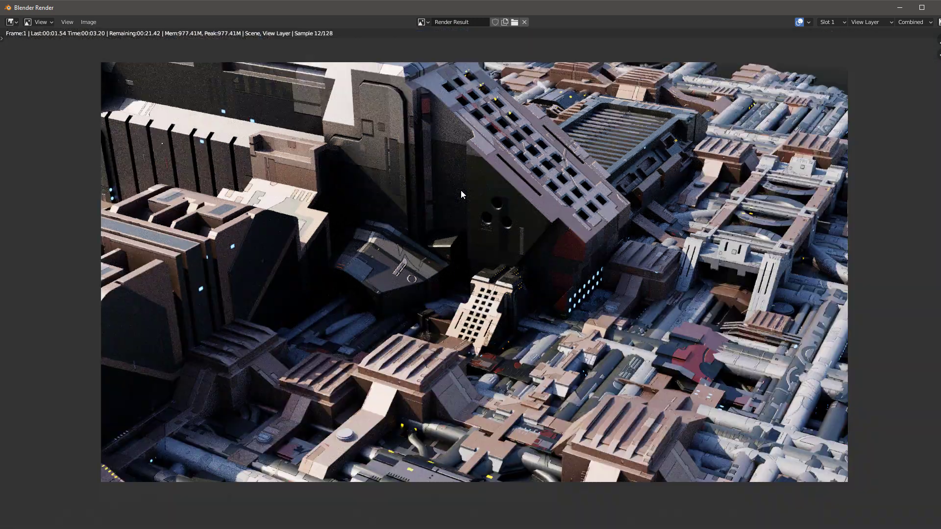